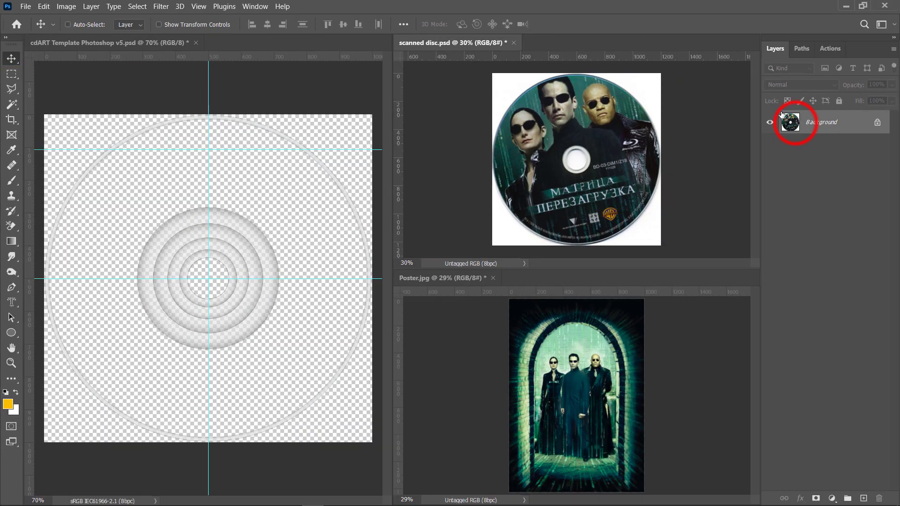
Step: Copy the scanned disc's Background layer into the cdART template twice, the second time with Duplicate Layer
{"action": "left_click_drag", "start_coordinate": [789, 122], "coordinate": [161, 165]}
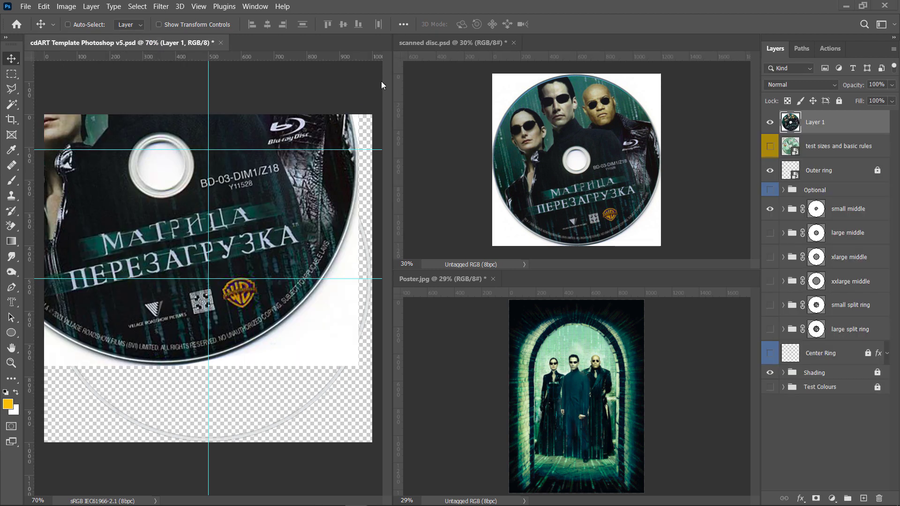
{"action": "left_click", "coordinate": [434, 43]}
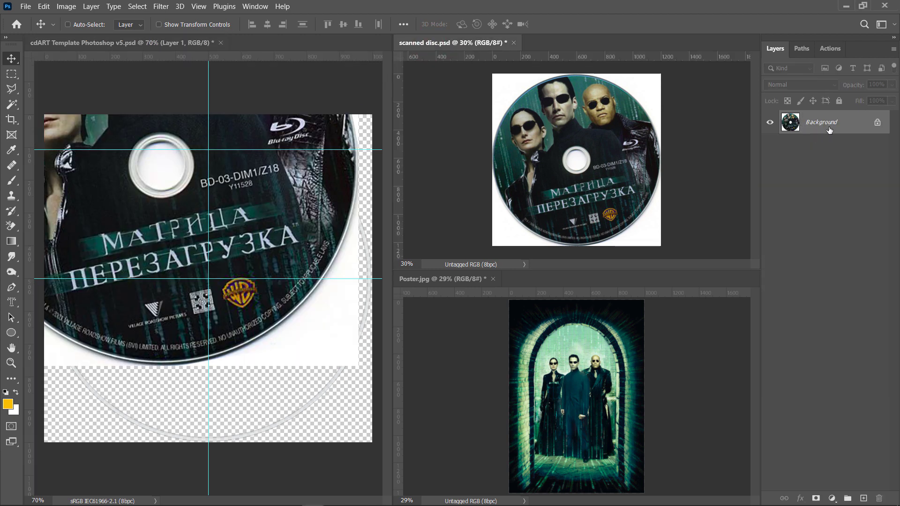
{"action": "right_click", "coordinate": [829, 130]}
{"action": "left_click", "coordinate": [815, 146]}
{"action": "left_click", "coordinate": [418, 149]}
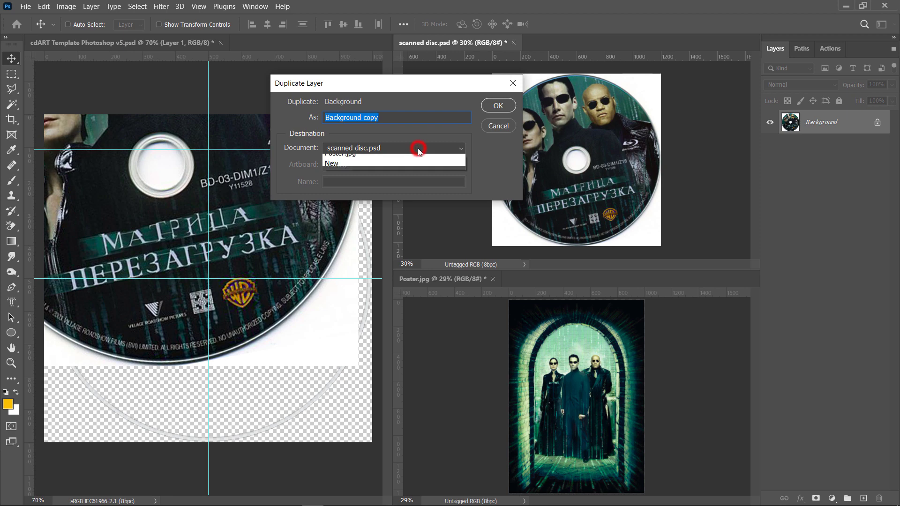
{"action": "left_click", "coordinate": [364, 157]}
{"action": "left_click", "coordinate": [498, 105]}
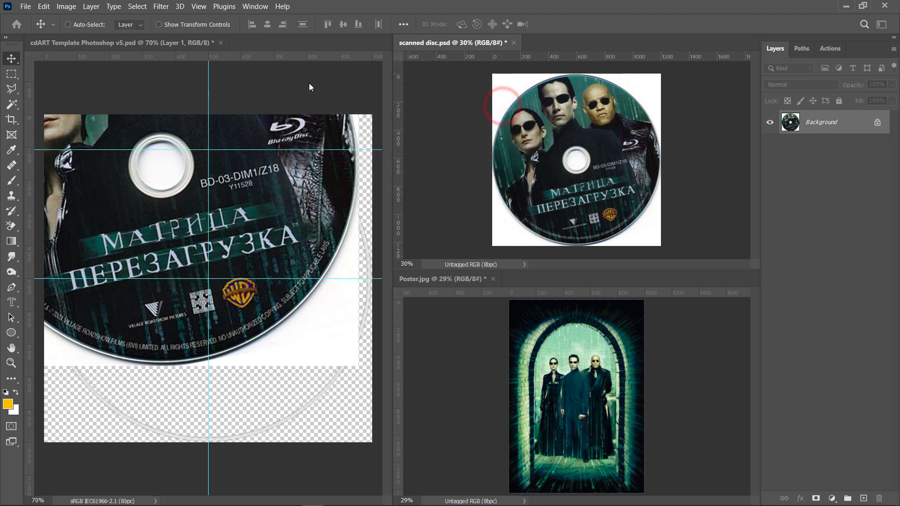
{"action": "left_click", "coordinate": [167, 42]}
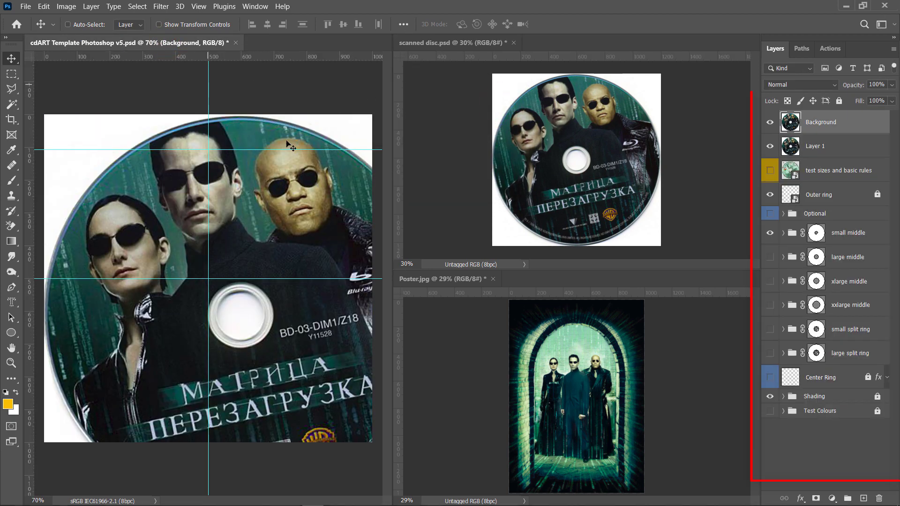
Step: Copy the scanned disc image into the cdART template as a third top layer, and hide all three disc copies
{"action": "left_click", "coordinate": [817, 460]}
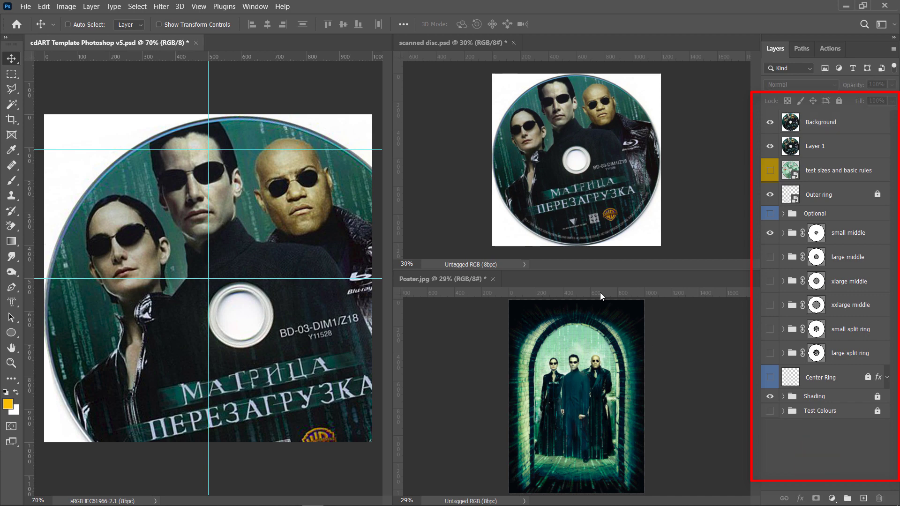
{"action": "left_click", "coordinate": [441, 47]}
{"action": "left_click", "coordinate": [578, 162]}
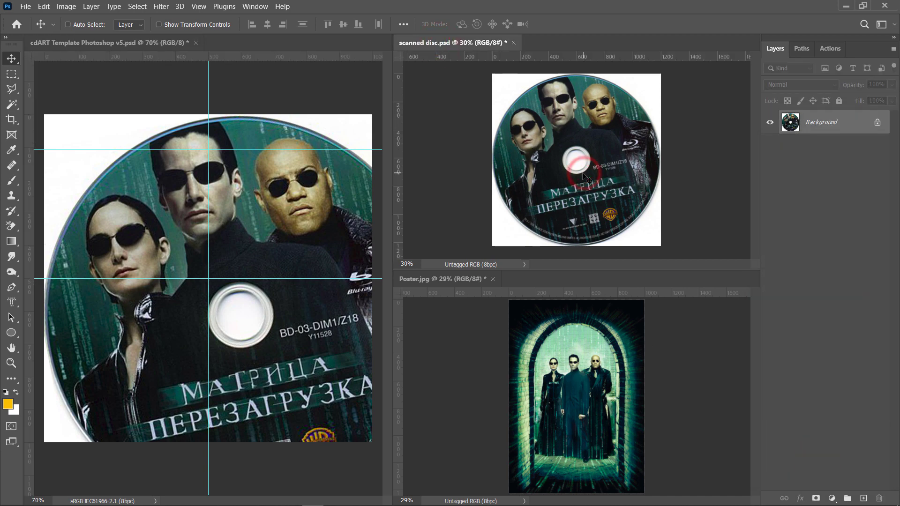
{"action": "left_click_drag", "start_coordinate": [583, 174], "coordinate": [164, 224]}
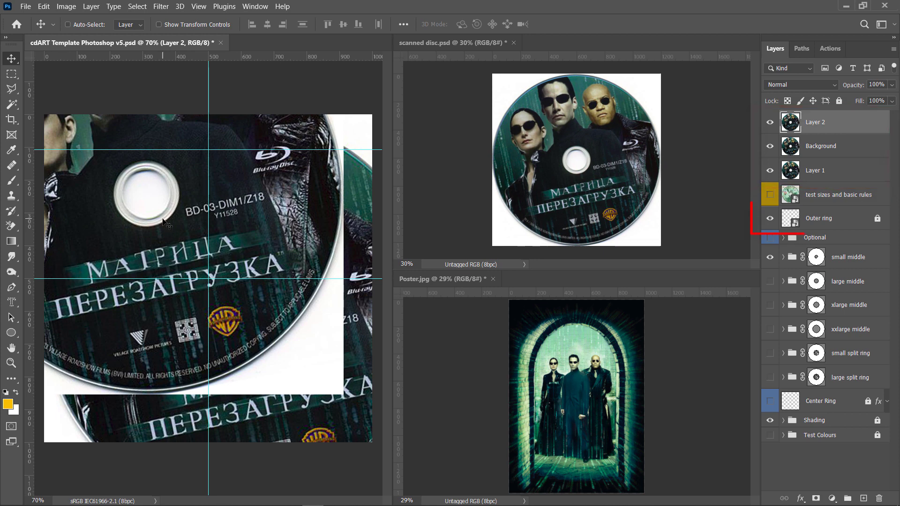
{"action": "left_click", "coordinate": [845, 221]}
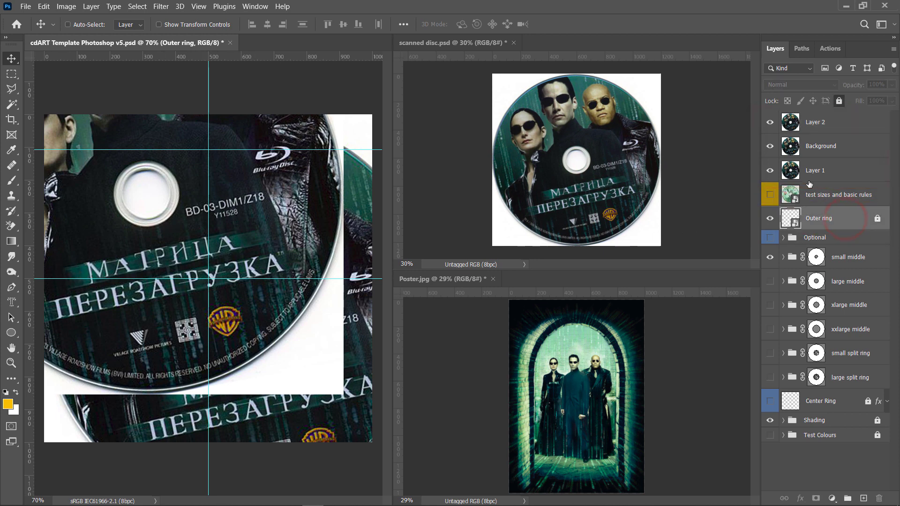
{"action": "left_click", "coordinate": [770, 170]}
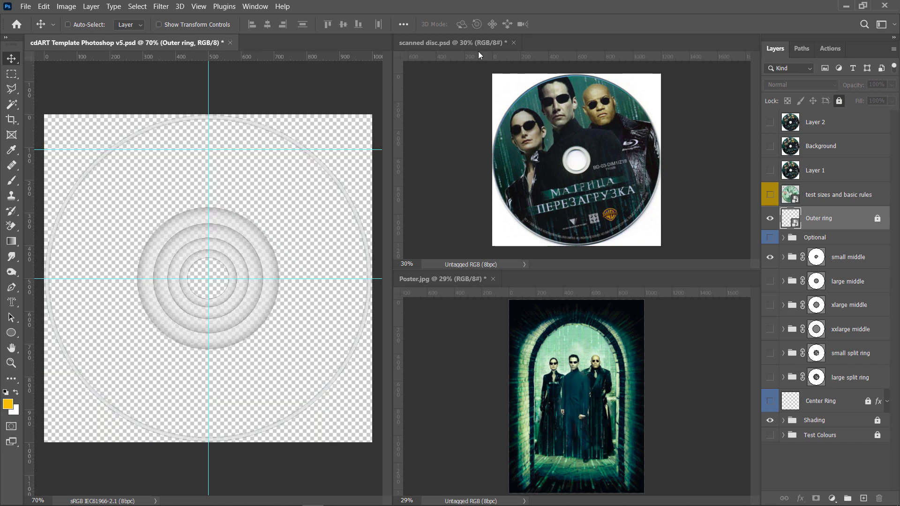
Step: Place another copy of the scanned disc image directly above the Outer ring layer in the template, and hide it
{"action": "left_click", "coordinate": [462, 43]}
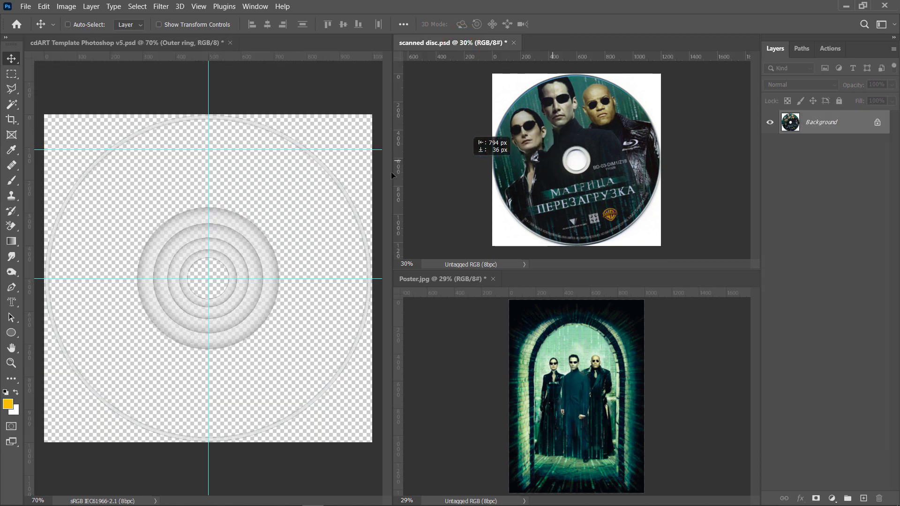
{"action": "left_click", "coordinate": [221, 193]}
{"action": "key", "text": "ctrl+v"}
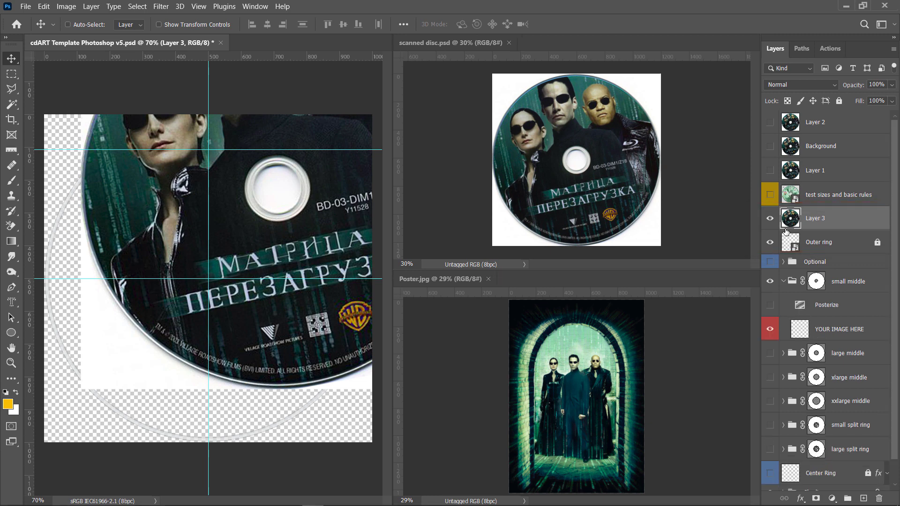
{"action": "left_click", "coordinate": [770, 218]}
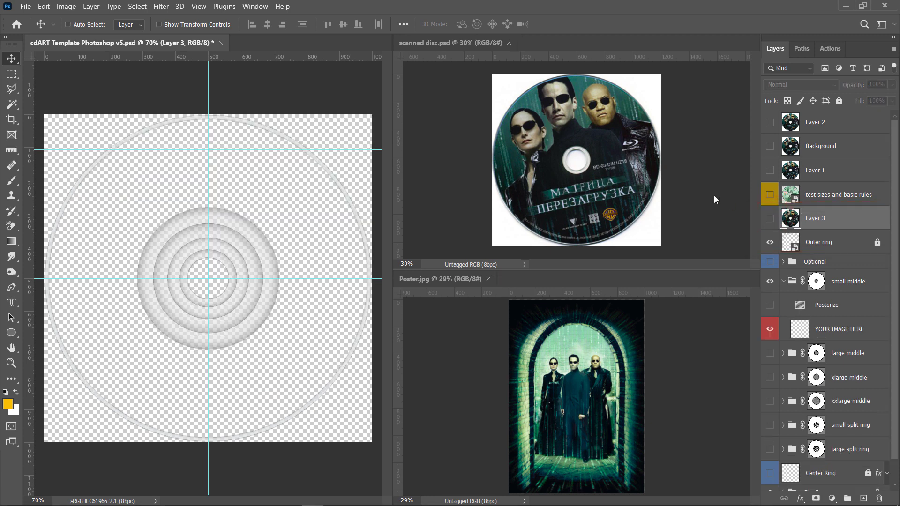
Step: Select the entire canvas of scanned disc.psd, copy it, and deselect
{"action": "left_click", "coordinate": [426, 44]}
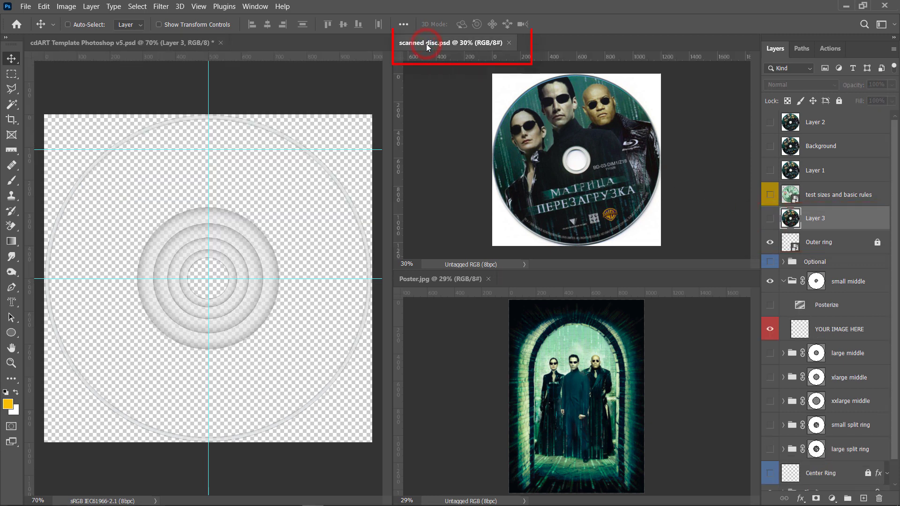
{"action": "left_click", "coordinate": [138, 7]}
{"action": "left_click", "coordinate": [143, 18]}
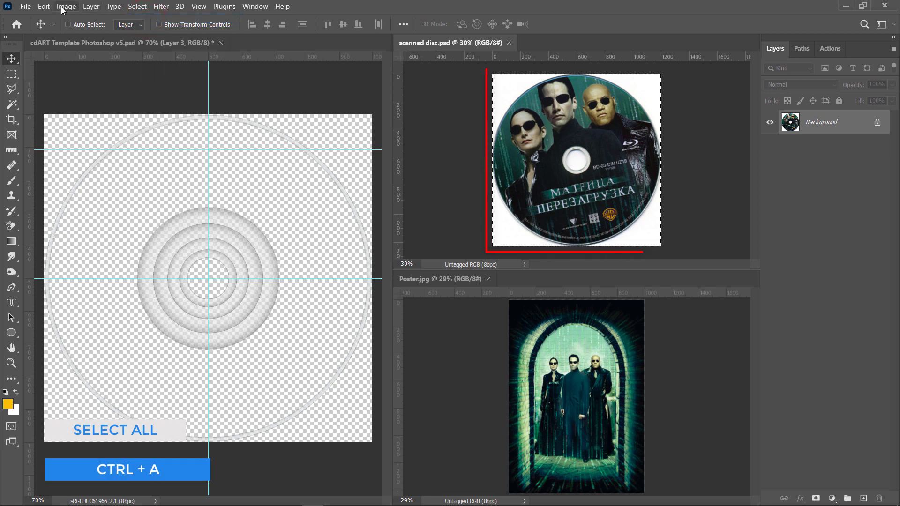
{"action": "left_click", "coordinate": [45, 7]}
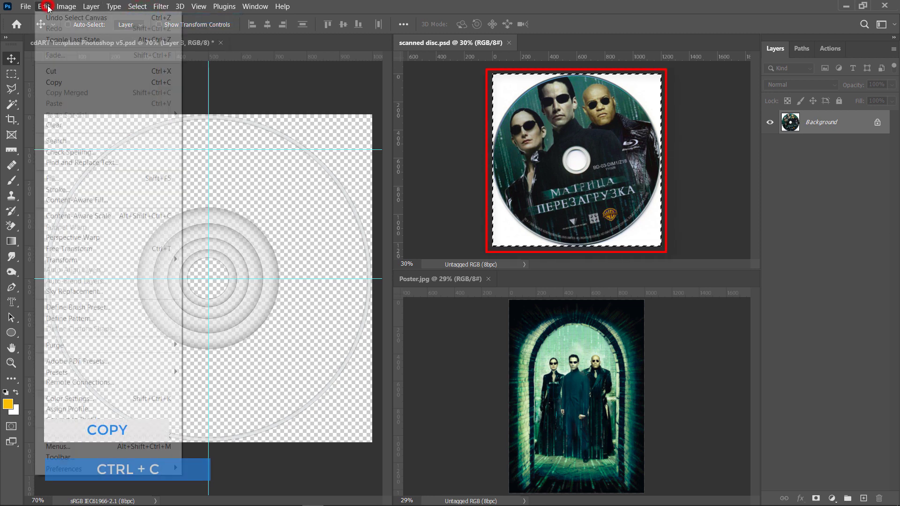
{"action": "left_click", "coordinate": [55, 82]}
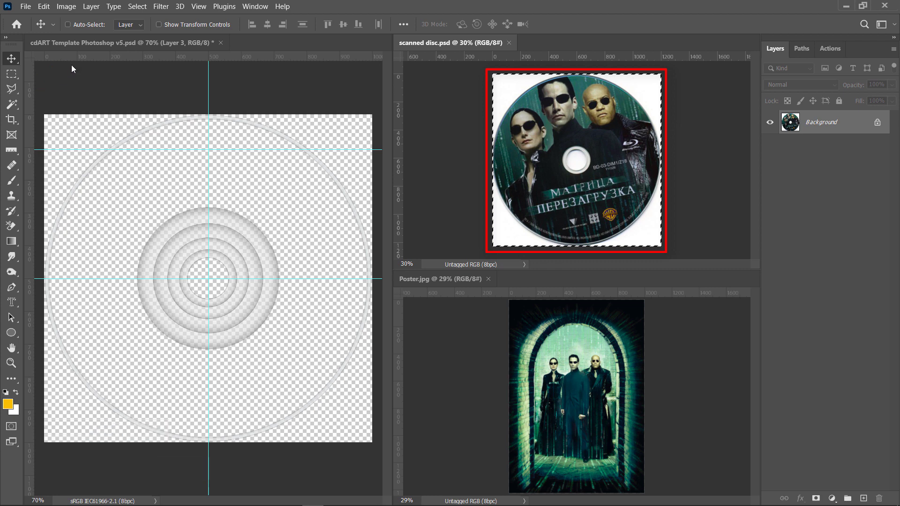
{"action": "left_click", "coordinate": [137, 7]}
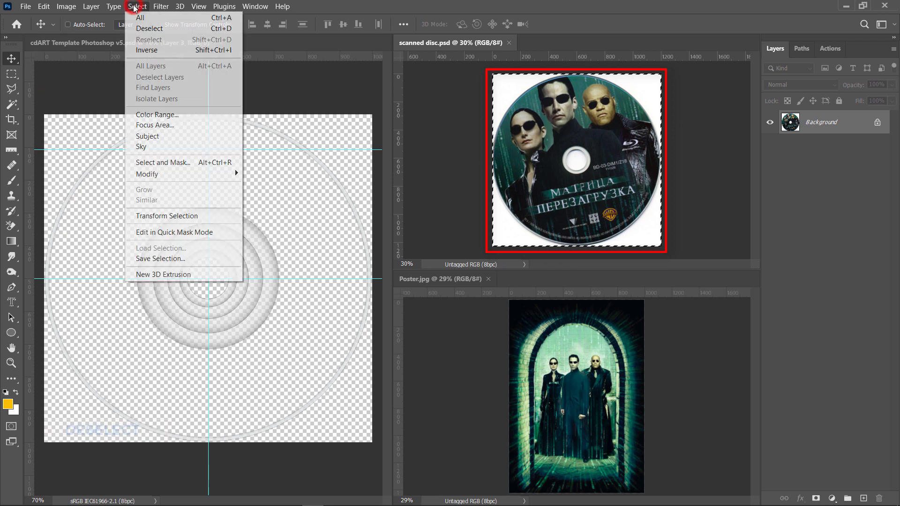
{"action": "left_click", "coordinate": [140, 29]}
Step: Paste the copied disc image into the cdART template as a new layer above Layer 3, and hide it
{"action": "left_click", "coordinate": [135, 43]}
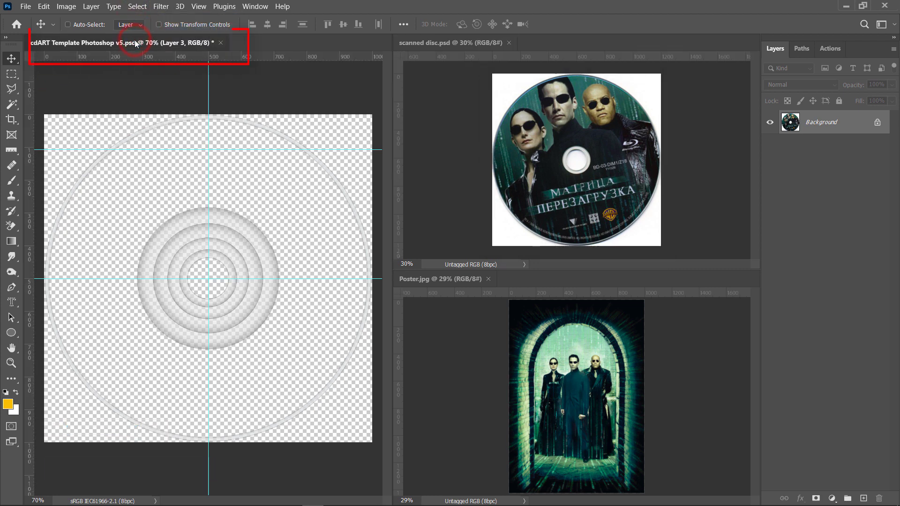
{"action": "left_click", "coordinate": [49, 7]}
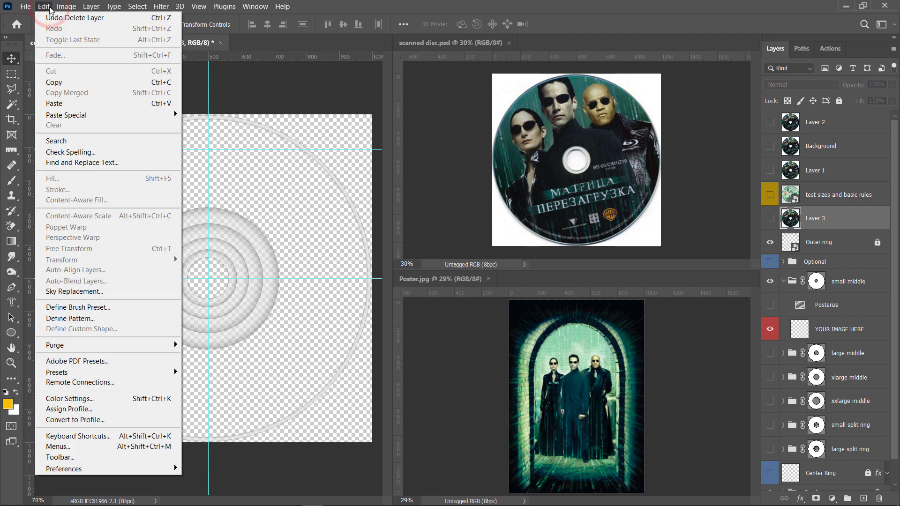
{"action": "left_click", "coordinate": [66, 107]}
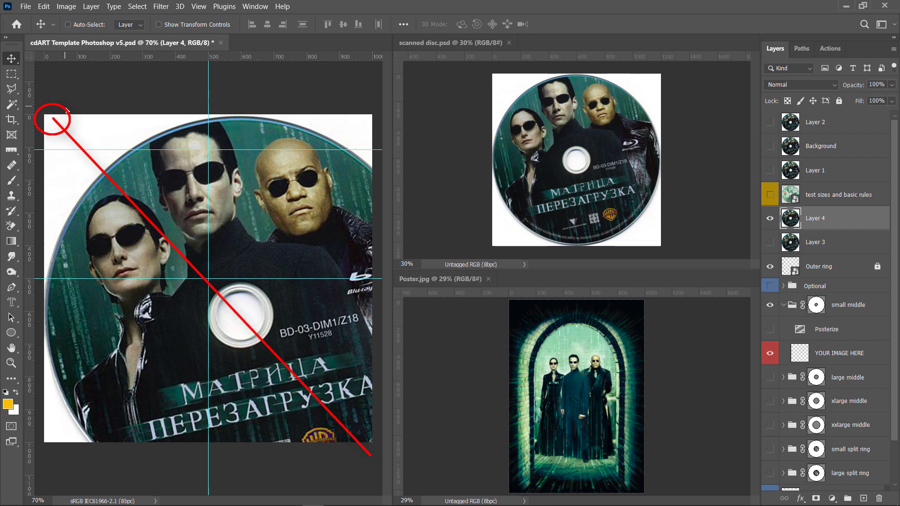
{"action": "left_click", "coordinate": [769, 218]}
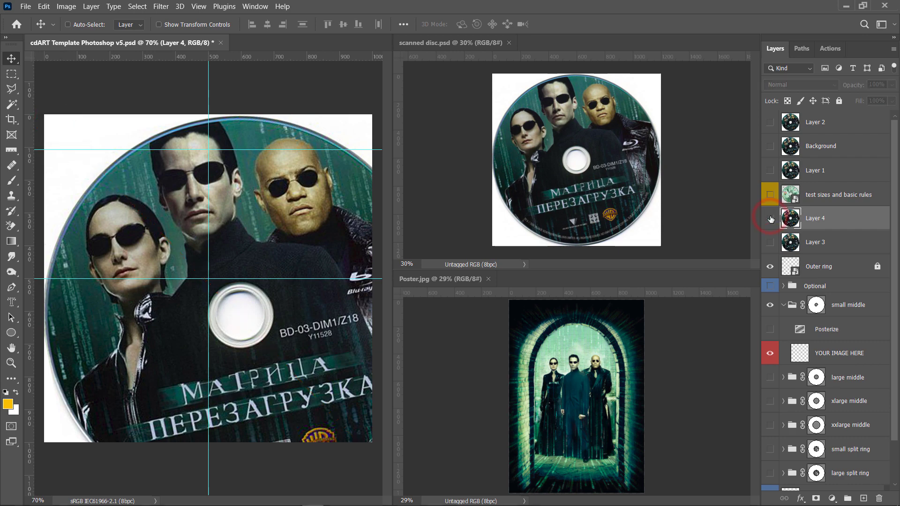
Step: Paste the copied disc image in place onto the YOUR IMAGE HERE layer of the small middle group
{"action": "left_click", "coordinate": [880, 358]}
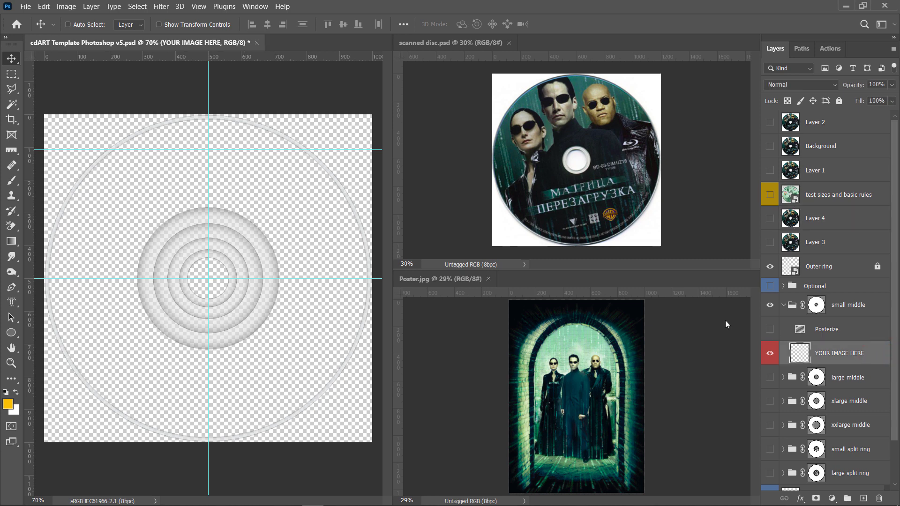
{"action": "left_click", "coordinate": [44, 7]}
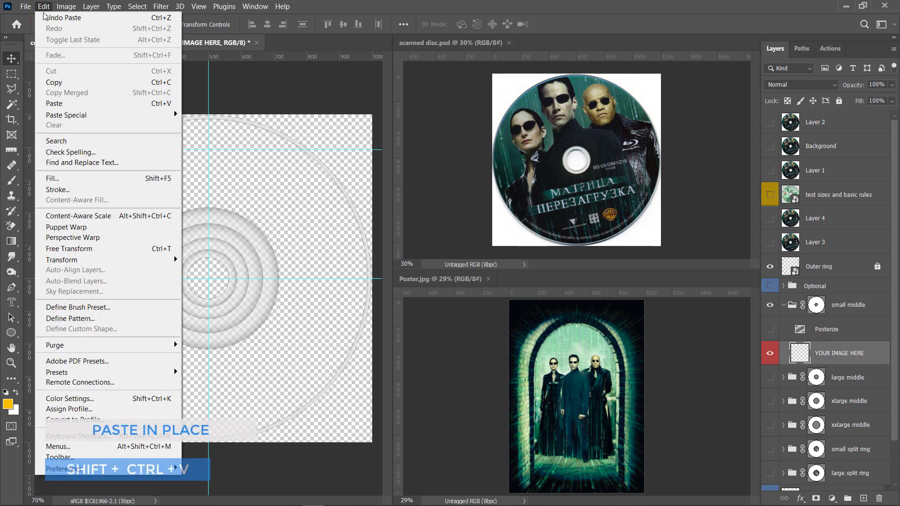
{"action": "mouse_move", "coordinate": [87, 120]}
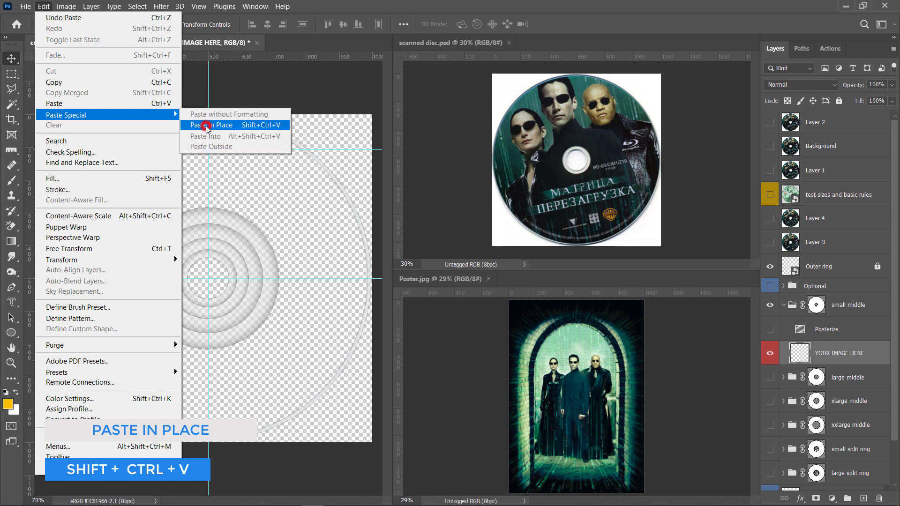
{"action": "left_click", "coordinate": [206, 125]}
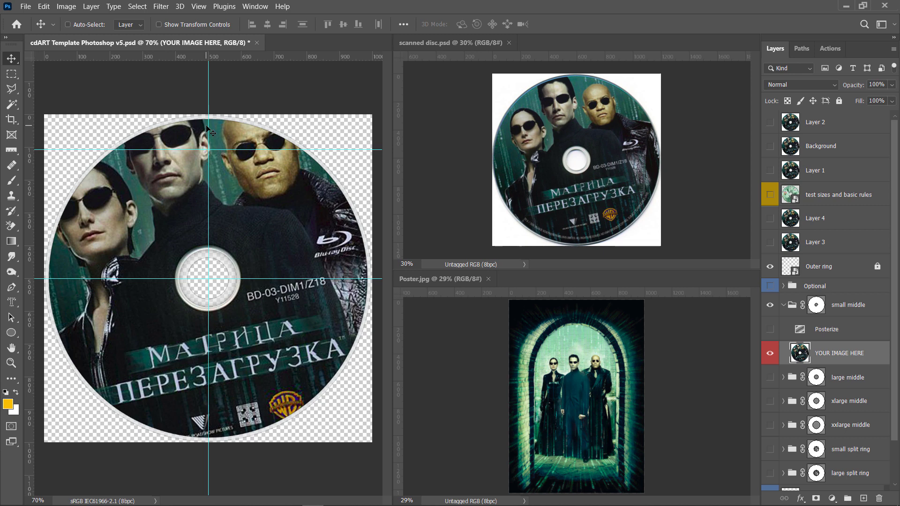
Step: Delete the five surplus disc layers: Layer 2, Background, Layer 1, Layer 4 and Layer 3
{"action": "left_click", "coordinate": [869, 122]}
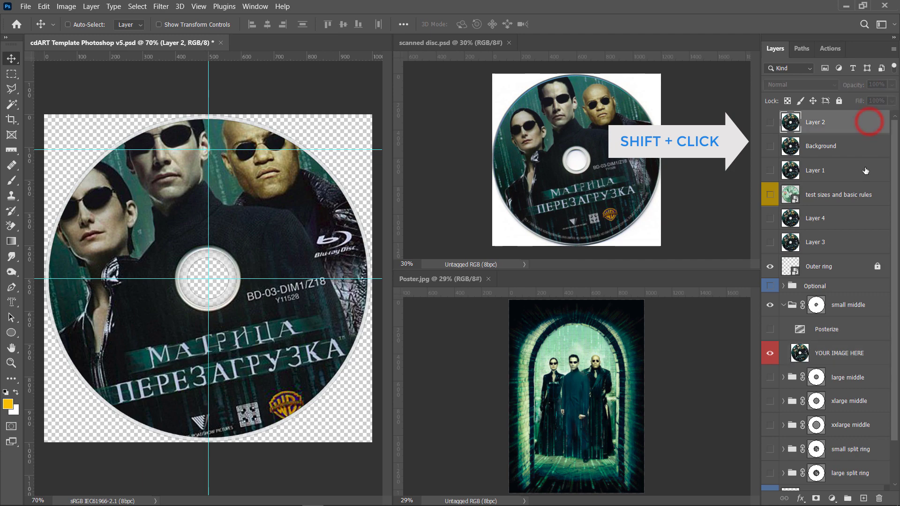
{"action": "left_click", "coordinate": [860, 170], "text": "shift"}
{"action": "left_click", "coordinate": [850, 220], "text": "ctrl"}
{"action": "left_click", "coordinate": [849, 248], "text": "ctrl"}
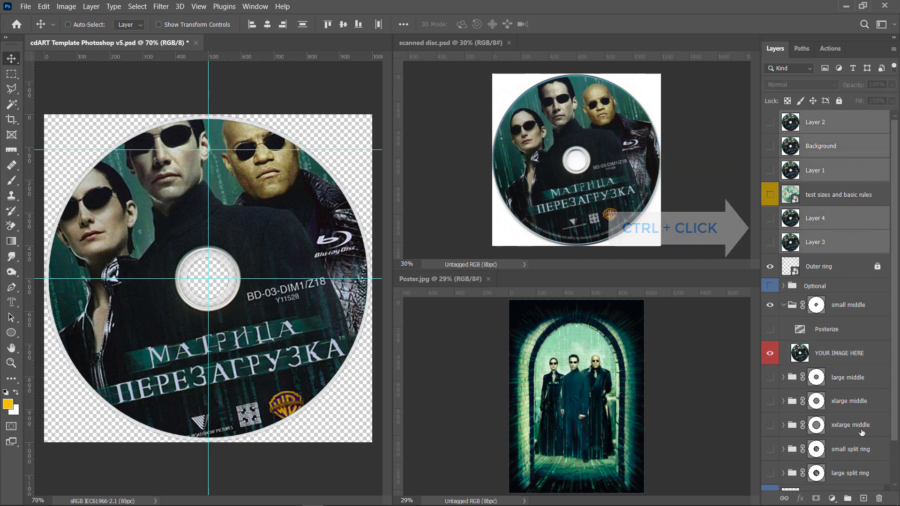
{"action": "left_click", "coordinate": [878, 498]}
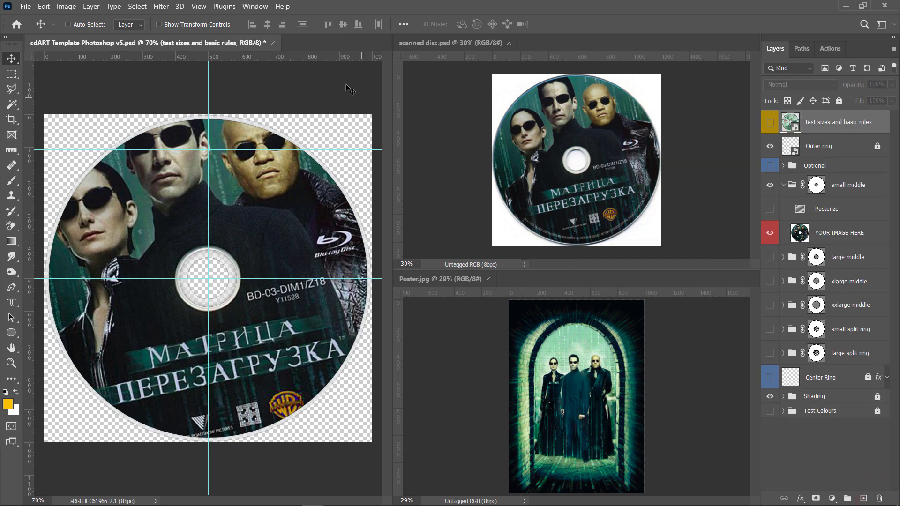
Step: Consolidate all open documents into tabs in a single window
{"action": "left_click", "coordinate": [255, 6]}
{"action": "mouse_move", "coordinate": [272, 19]}
{"action": "left_click", "coordinate": [434, 114]}
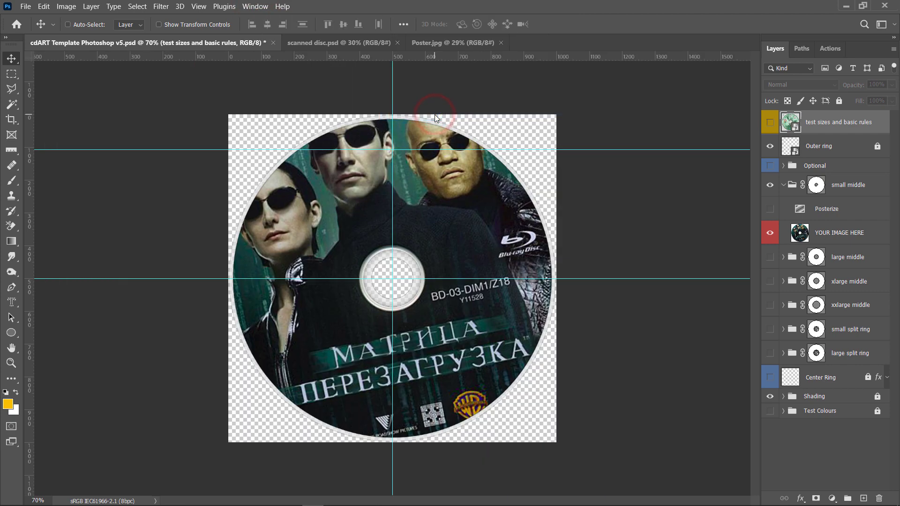
Step: Try repeated free transforms on the YOUR IMAGE HERE layer, and undo them
{"action": "left_click", "coordinate": [871, 238]}
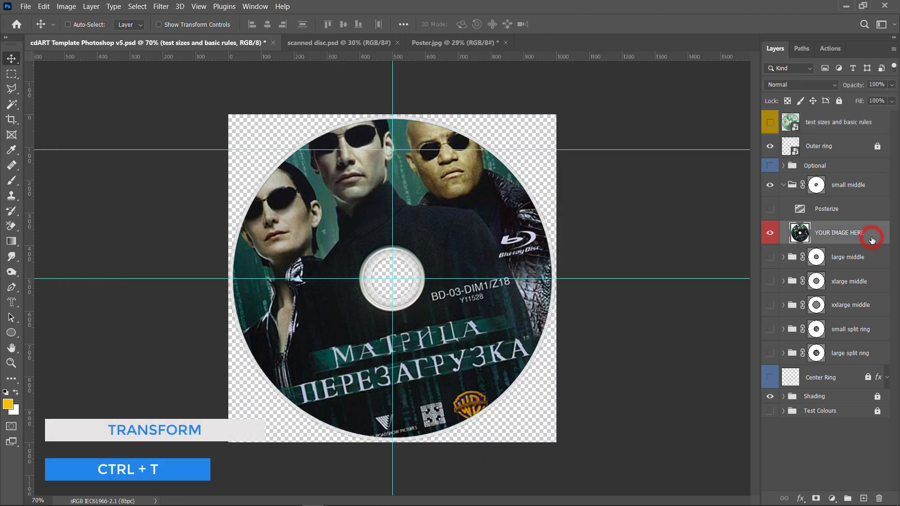
{"action": "key", "text": "ctrl+t"}
{"action": "left_click_drag", "start_coordinate": [582, 262], "coordinate": [613, 307]}
{"action": "key", "text": "Return"}
{"action": "key", "text": "ctrl+t"}
{"action": "key", "text": "Return"}
{"action": "key", "text": "ctrl+t"}
{"action": "key", "text": "Return"}
{"action": "key", "text": "ctrl+z"}
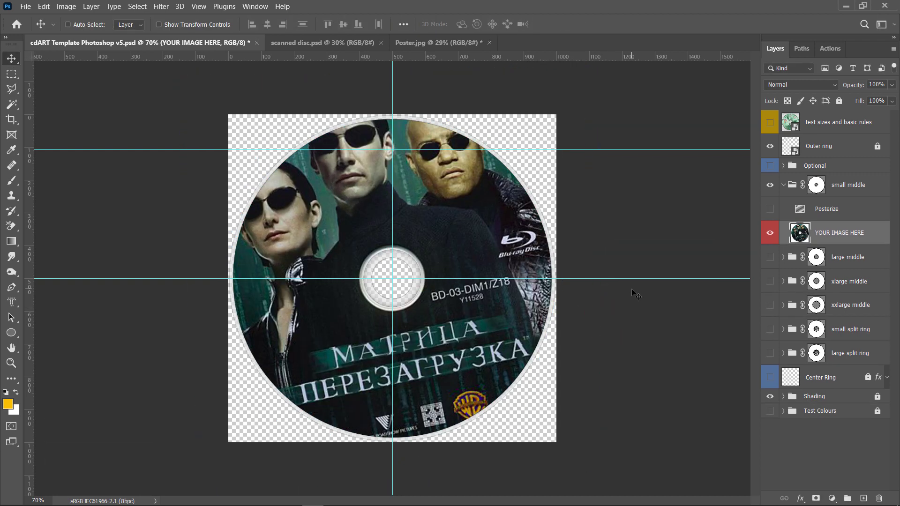
Step: Convert the YOUR IMAGE HERE layer to a smart object and scale it to 83% in width and height
{"action": "right_click", "coordinate": [782, 238]}
{"action": "left_click", "coordinate": [692, 175]}
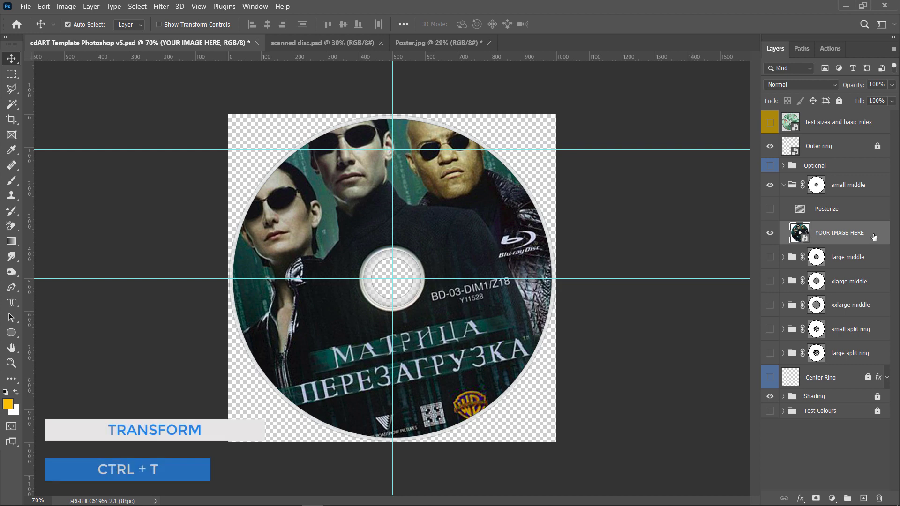
{"action": "key", "text": "ctrl+t"}
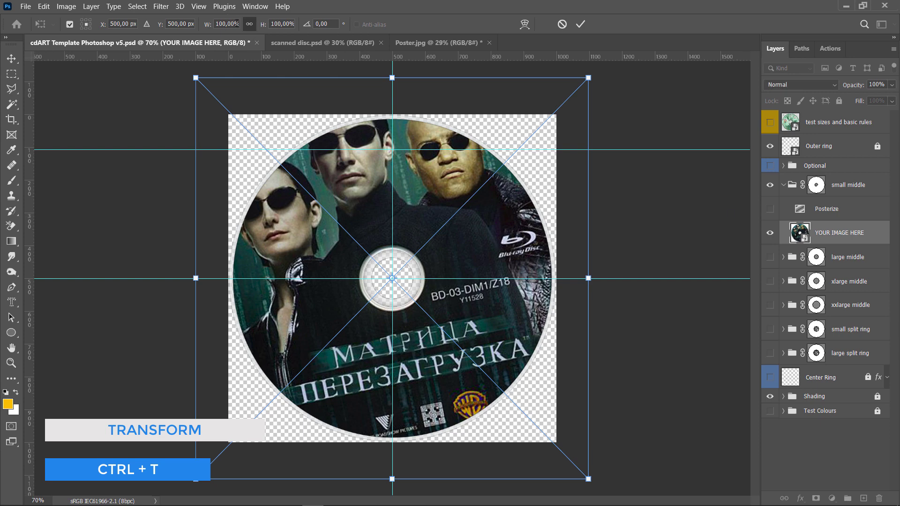
{"action": "left_click_drag", "start_coordinate": [237, 24], "coordinate": [198, 30]}
{"action": "type", "text": "83"}
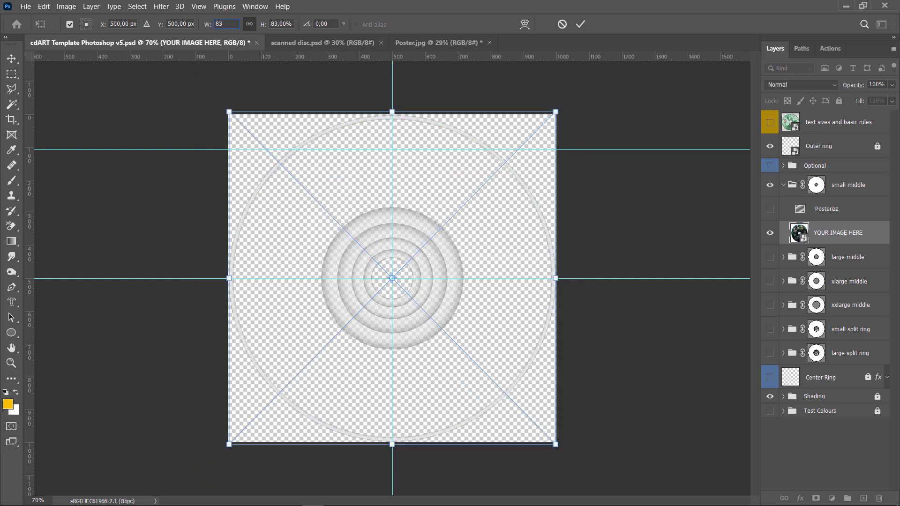
{"action": "left_click", "coordinate": [582, 25]}
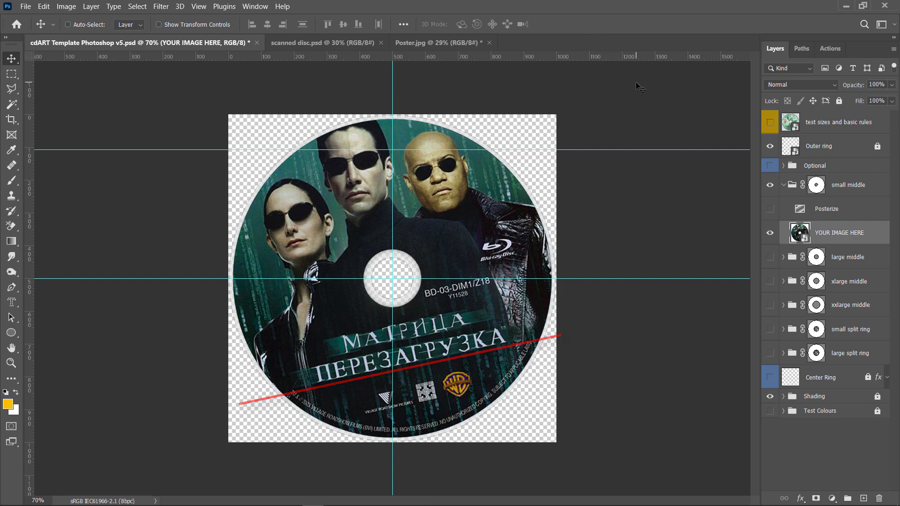
Step: Place a horizontal guide just under the disc title and try rotating the disc image freehand to level the title with it
{"action": "key", "text": "ctrl+t"}
{"action": "left_click_drag", "start_coordinate": [634, 60], "coordinate": [608, 326]}
{"action": "left_click", "coordinate": [580, 24]}
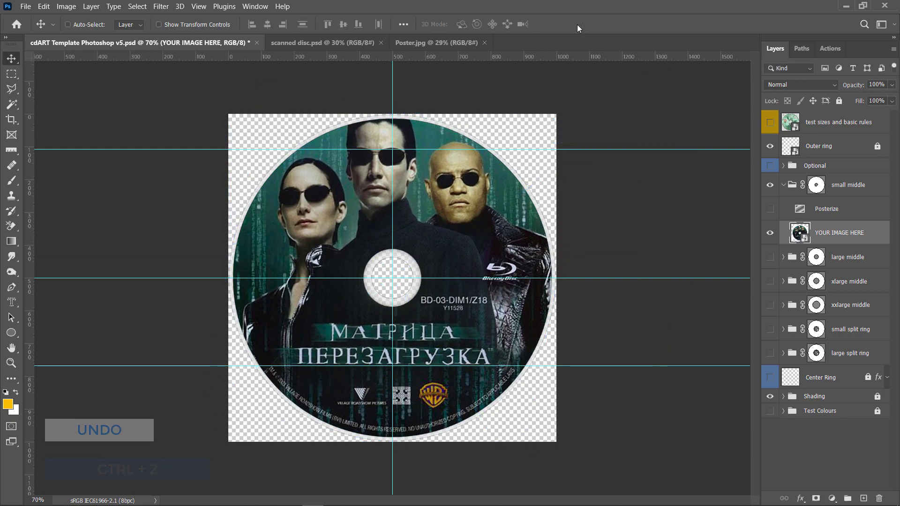
Step: Measure along the slanted line under the title with the Ruler tool and straighten the disc image layer to it
{"action": "left_click", "coordinate": [12, 152]}
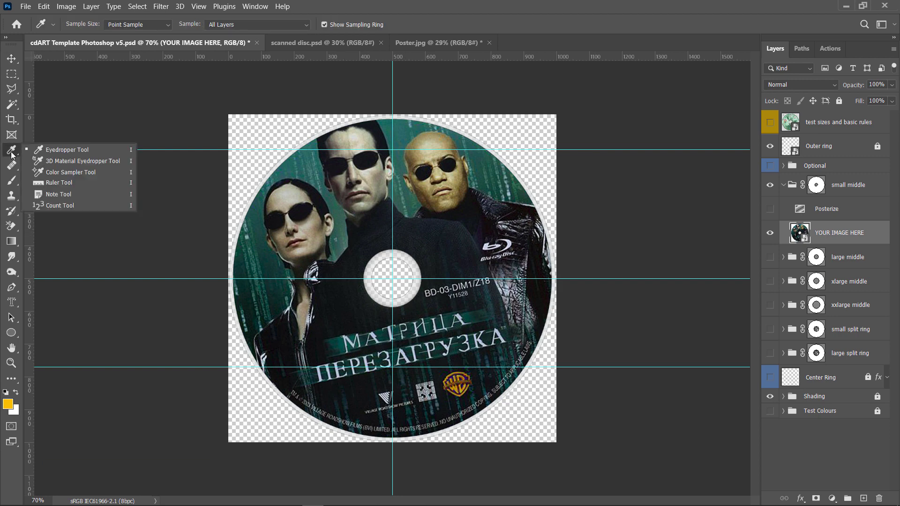
{"action": "left_click", "coordinate": [56, 183]}
{"action": "left_click_drag", "start_coordinate": [318, 389], "coordinate": [514, 345]}
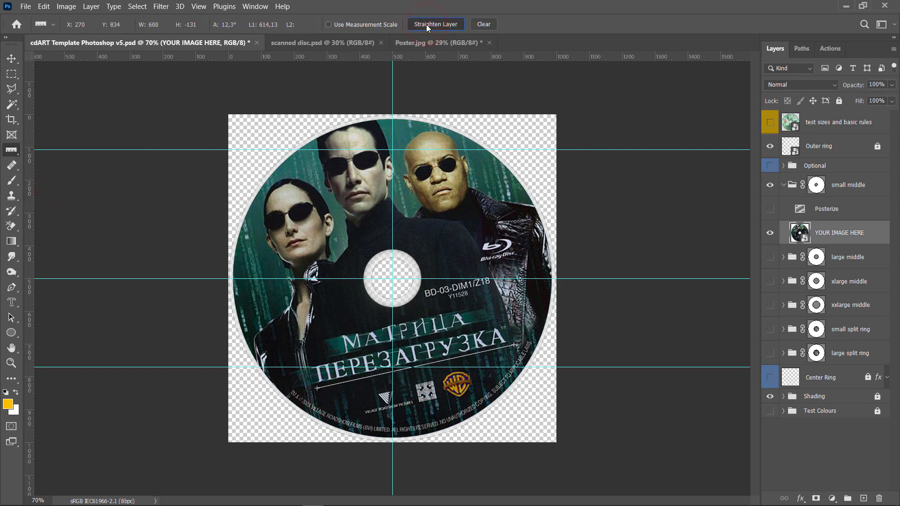
{"action": "left_click", "coordinate": [426, 24]}
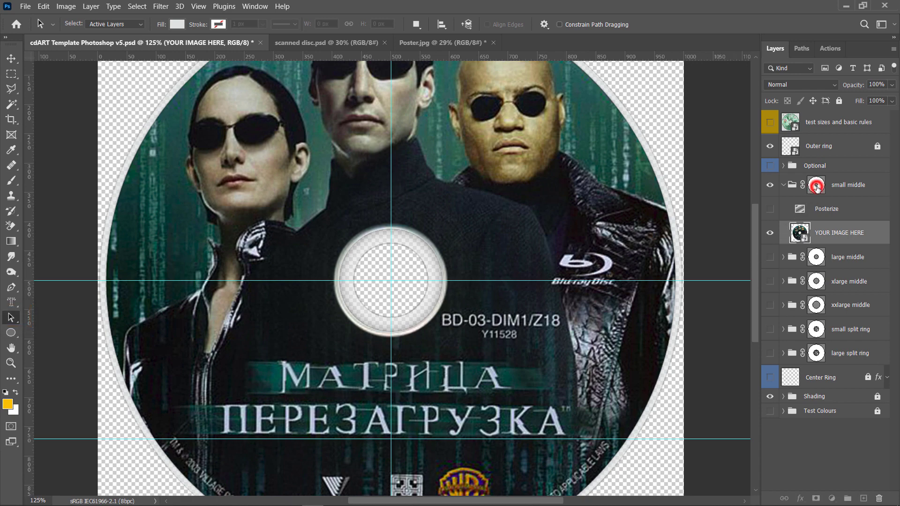
Step: Enlarge the centre circle of the small middle group's vector mask about its centre to about 198 px in diameter
{"action": "left_click", "coordinate": [816, 187]}
{"action": "left_click", "coordinate": [430, 246]}
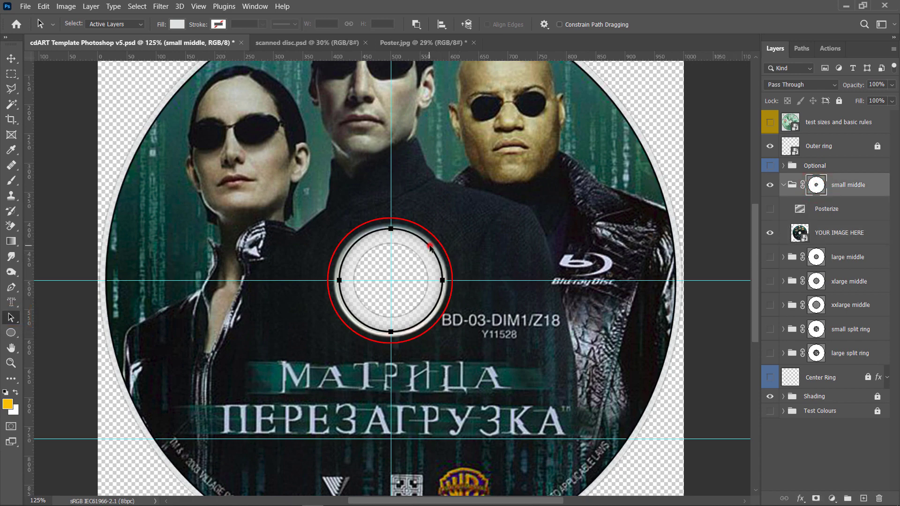
{"action": "key", "text": "ctrl+t"}
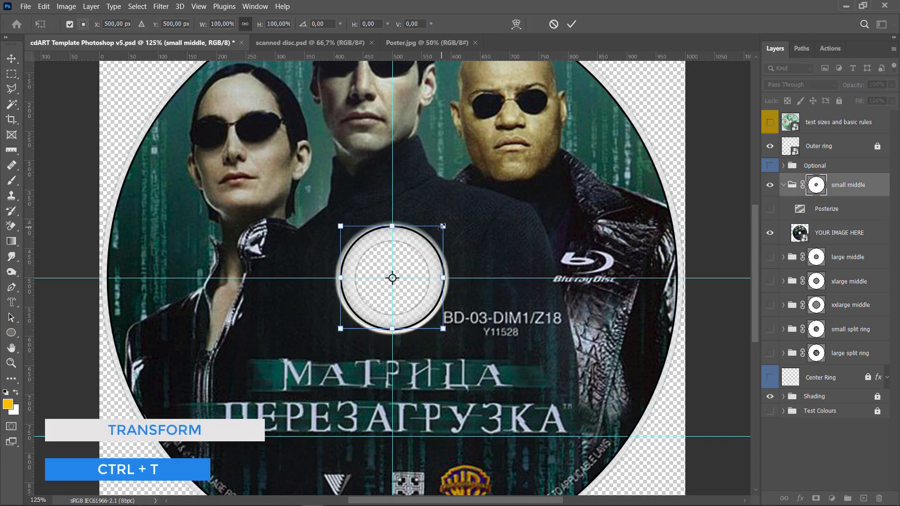
{"action": "left_click_drag", "start_coordinate": [443, 228], "coordinate": [450, 221]}
{"action": "key", "text": "Return"}
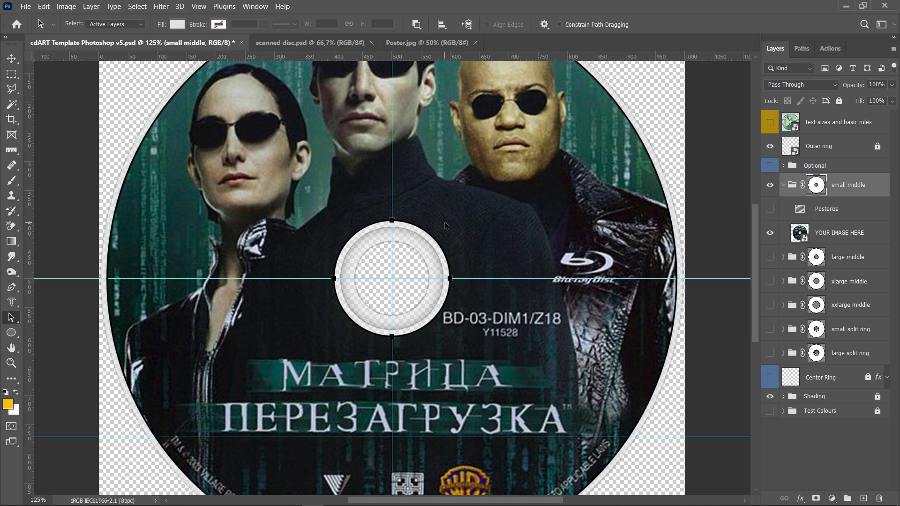
Step: Copy the enlarged centre circle of the mask and paste it into the small middle shape layer of the Shading group
{"action": "left_click", "coordinate": [444, 222]}
{"action": "left_click", "coordinate": [427, 233]}
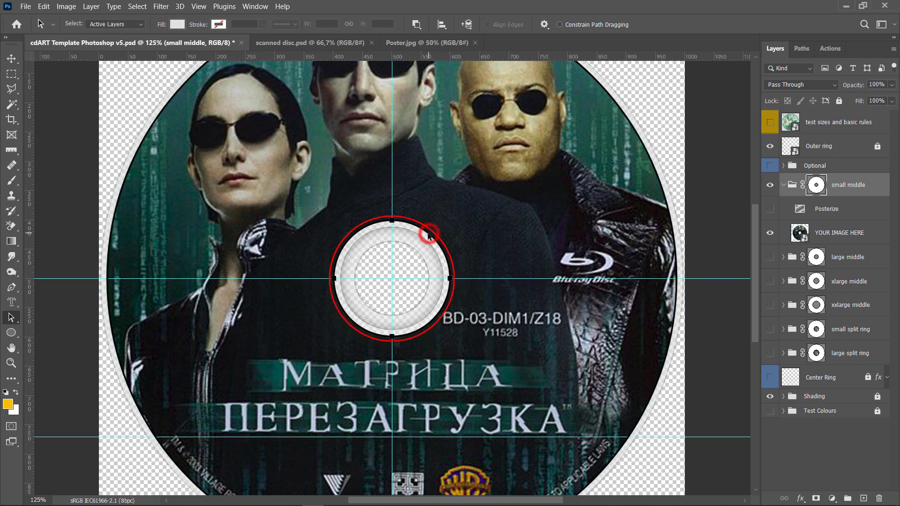
{"action": "key", "text": "ctrl+c"}
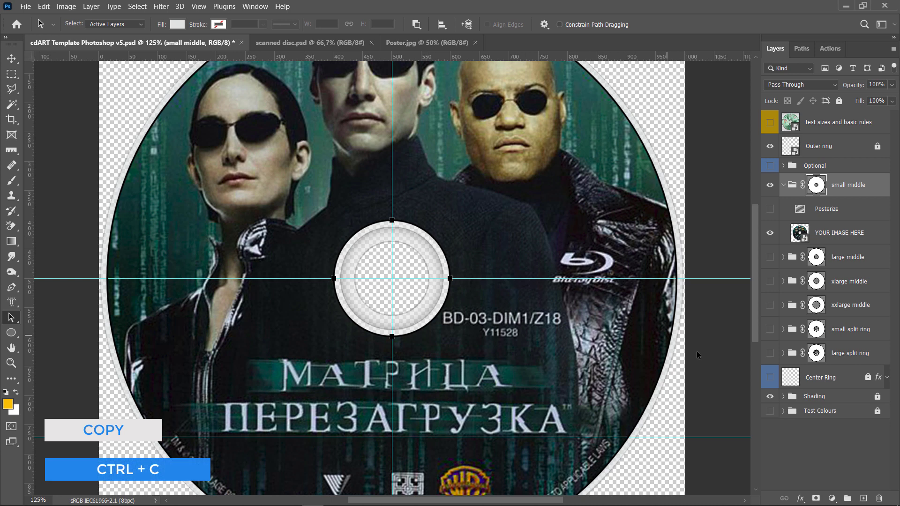
{"action": "left_click", "coordinate": [782, 397]}
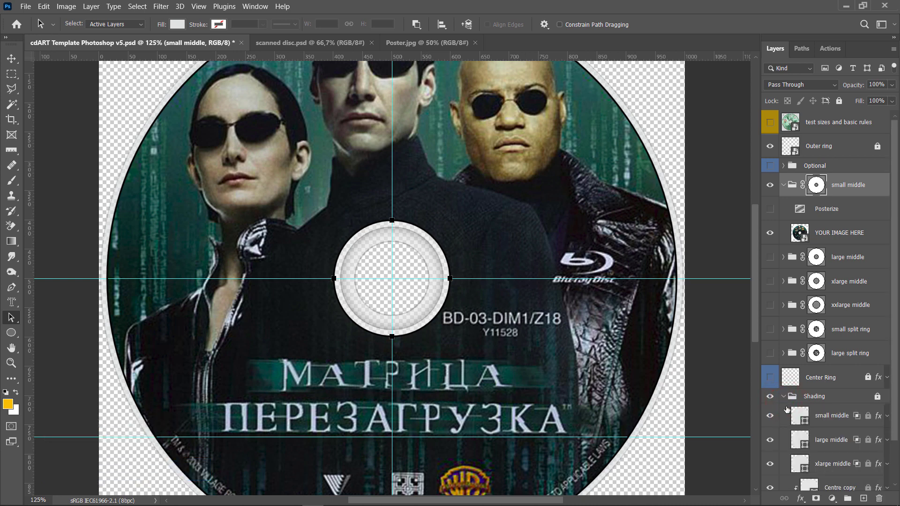
{"action": "left_click", "coordinate": [797, 416]}
{"action": "key", "text": "ctrl+v"}
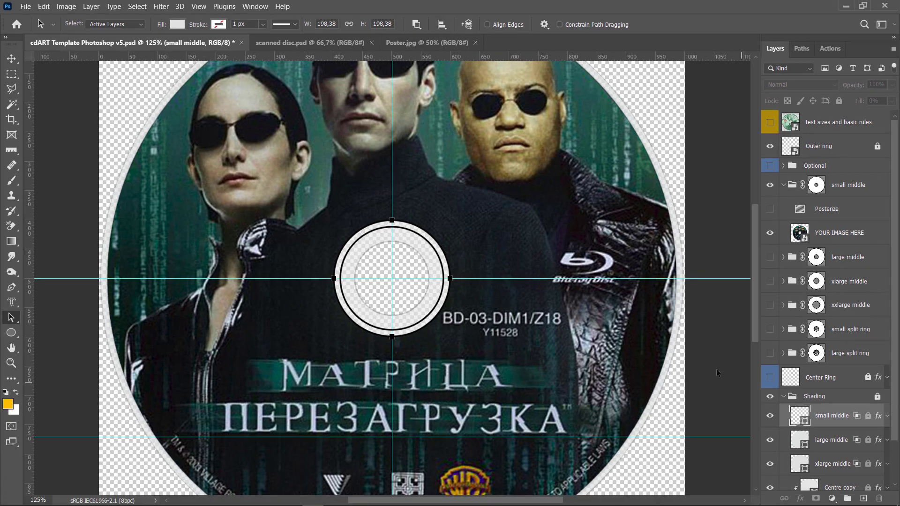
Step: Check the smaller circle's path operation in the small middle shading shape and set the pasted larger circle to Combine Shapes
{"action": "left_click", "coordinate": [432, 248]}
{"action": "left_click", "coordinate": [417, 25]}
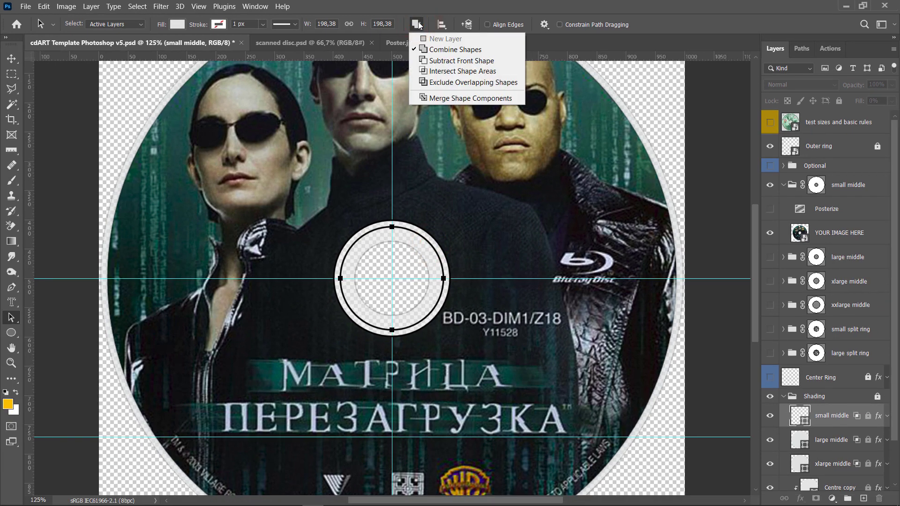
{"action": "left_click", "coordinate": [417, 24]}
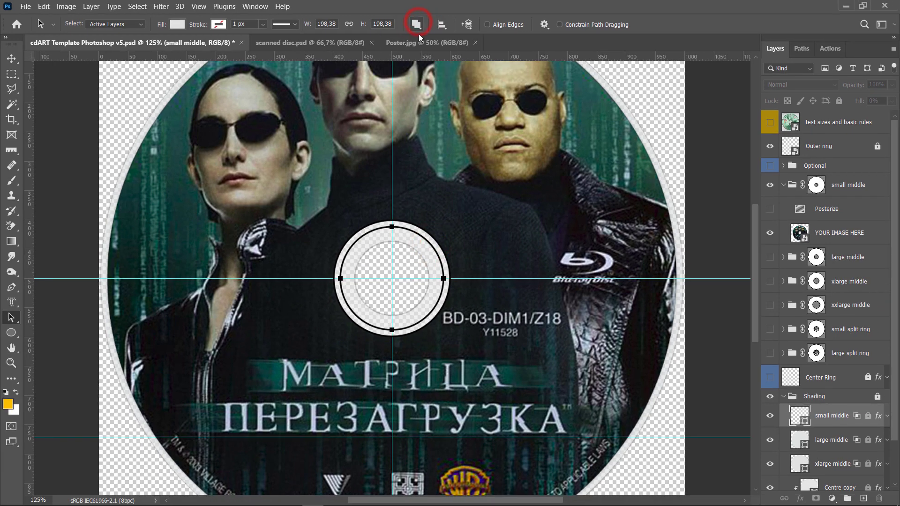
{"action": "left_click", "coordinate": [419, 228]}
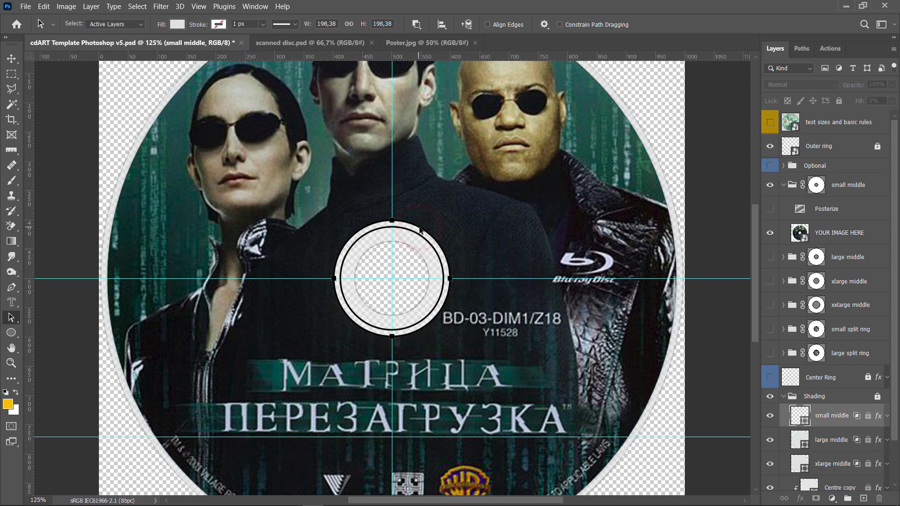
{"action": "left_click", "coordinate": [419, 25]}
{"action": "left_click", "coordinate": [429, 49]}
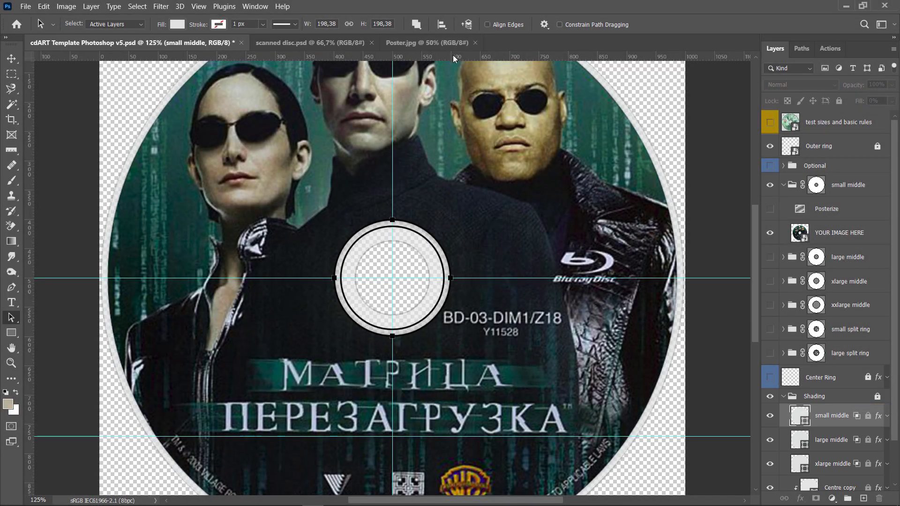
Step: Move the disc image layer into the large middle group and toggle the small middle shading off and on
{"action": "left_click", "coordinate": [783, 257]}
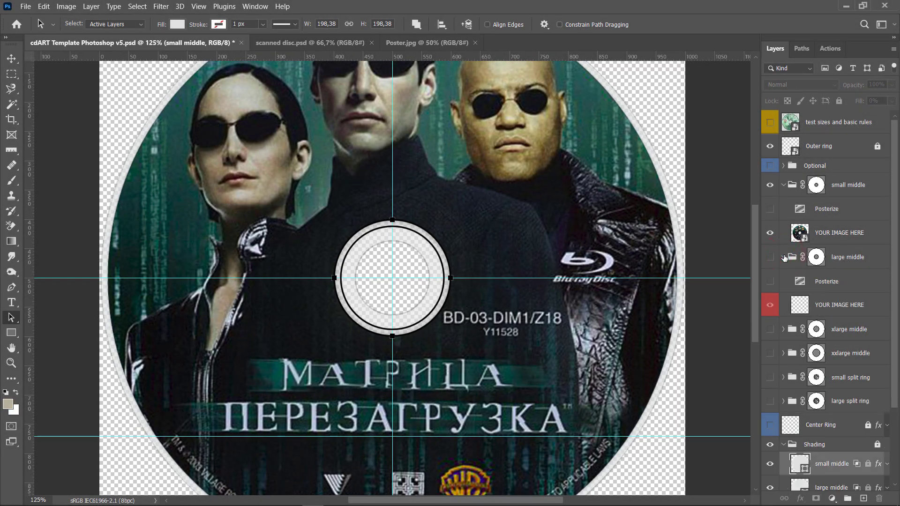
{"action": "left_click_drag", "start_coordinate": [799, 233], "coordinate": [806, 287]}
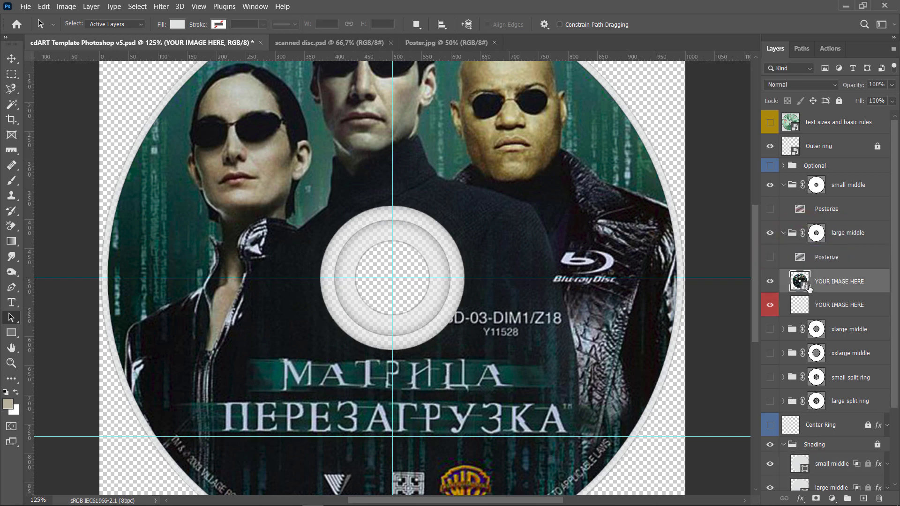
{"action": "left_click", "coordinate": [770, 466]}
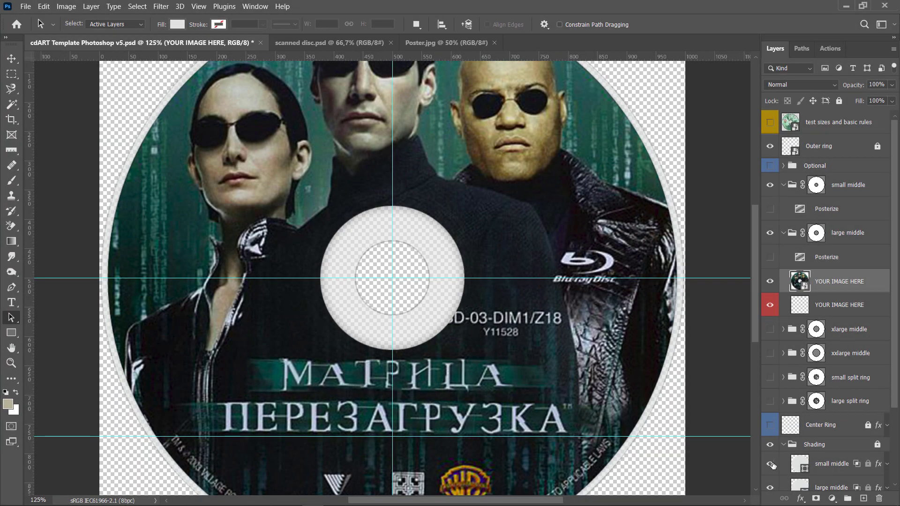
{"action": "left_click", "coordinate": [770, 463]}
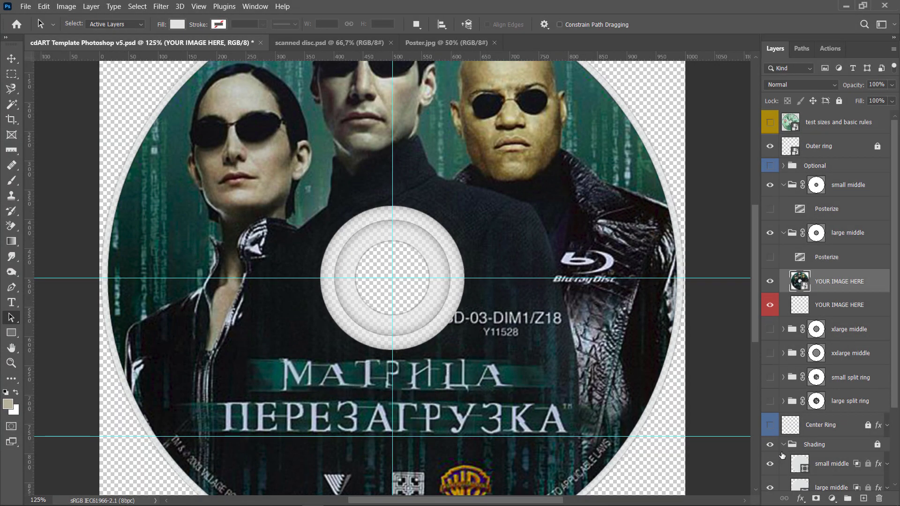
Step: Return the disc image layer to the small middle group and hide the large middle group
{"action": "left_click", "coordinate": [783, 445]}
{"action": "mouse_move", "coordinate": [794, 288]}
{"action": "left_mouse_down"}
{"action": "mouse_move", "coordinate": [791, 228]}
{"action": "mouse_move", "coordinate": [784, 232]}
{"action": "left_mouse_up"}
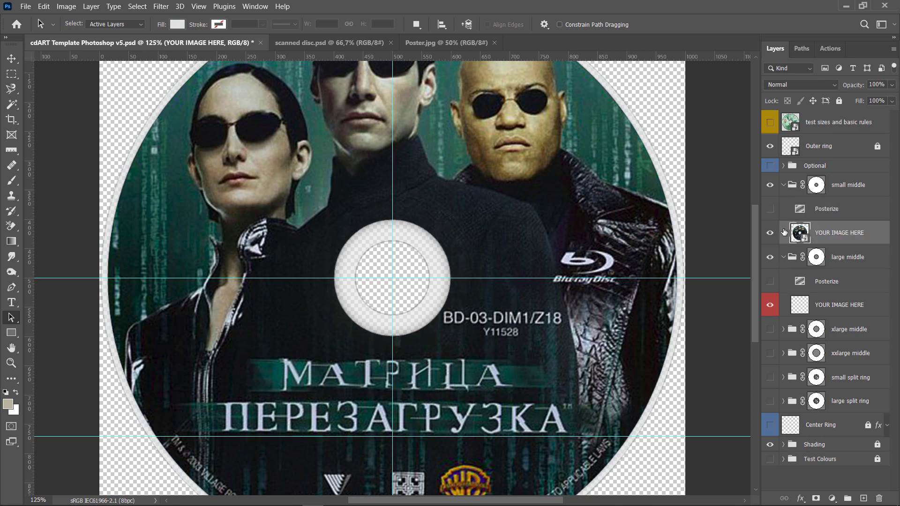
{"action": "left_click", "coordinate": [782, 258]}
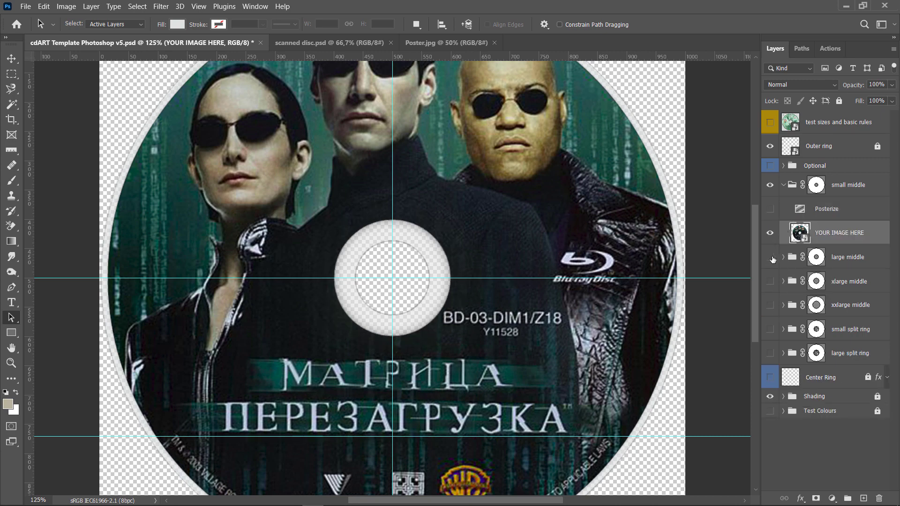
{"action": "left_click", "coordinate": [769, 257]}
Step: Hide the YOUR IMAGE HERE layer and arrange the three open documents in the 3-up Stacked layout
{"action": "left_click", "coordinate": [769, 234]}
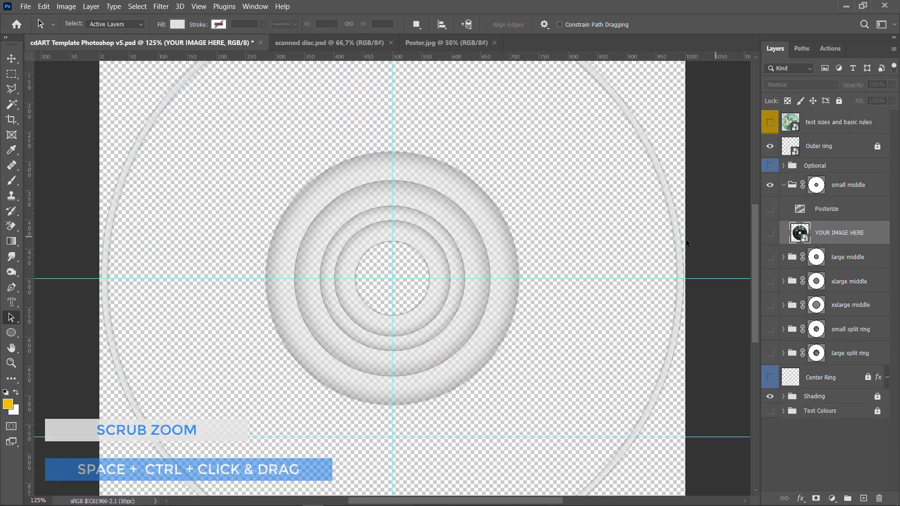
{"action": "left_click_drag", "start_coordinate": [425, 251], "coordinate": [393, 277]}
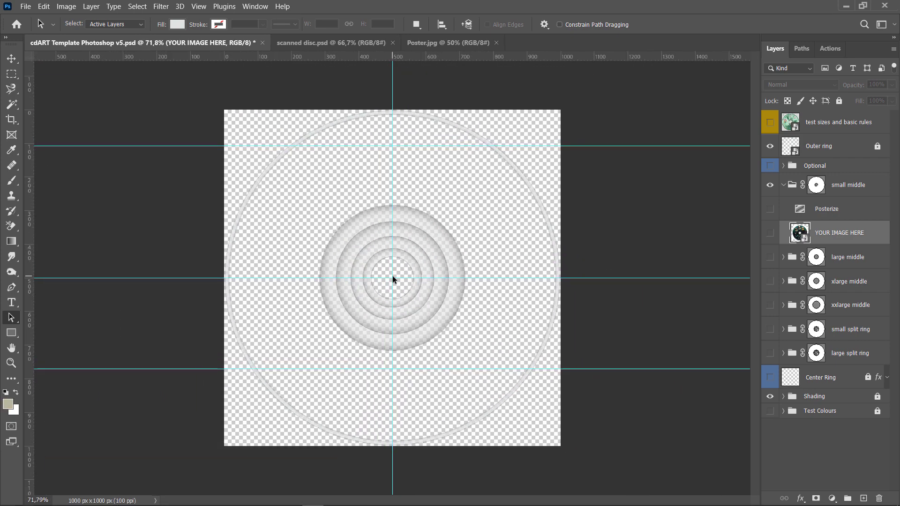
{"action": "left_click", "coordinate": [255, 6]}
{"action": "mouse_move", "coordinate": [262, 19]}
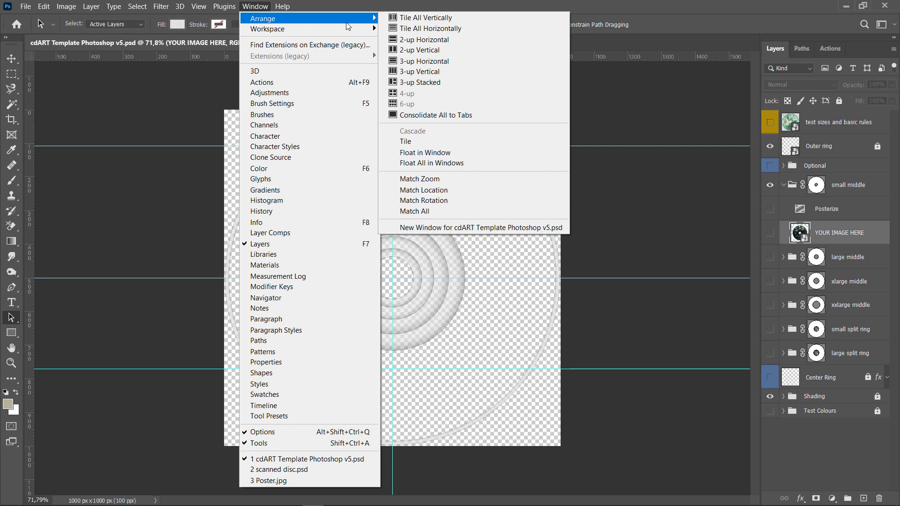
{"action": "left_click", "coordinate": [434, 82]}
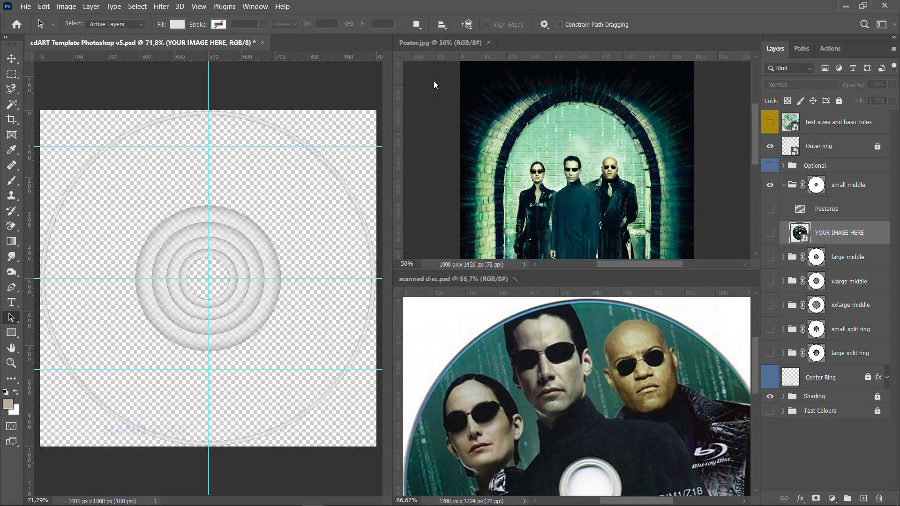
Step: Fit both Poster.jpg and scanned disc.psd on screen within their windows
{"action": "key", "text": "h"}
{"action": "left_click", "coordinate": [516, 91]}
{"action": "right_click", "coordinate": [516, 91]}
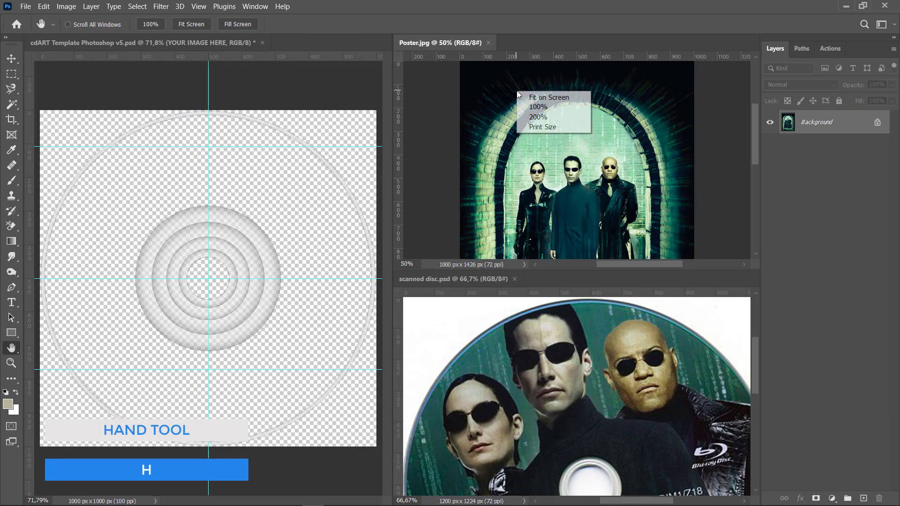
{"action": "left_click", "coordinate": [535, 95]}
{"action": "left_click", "coordinate": [555, 349]}
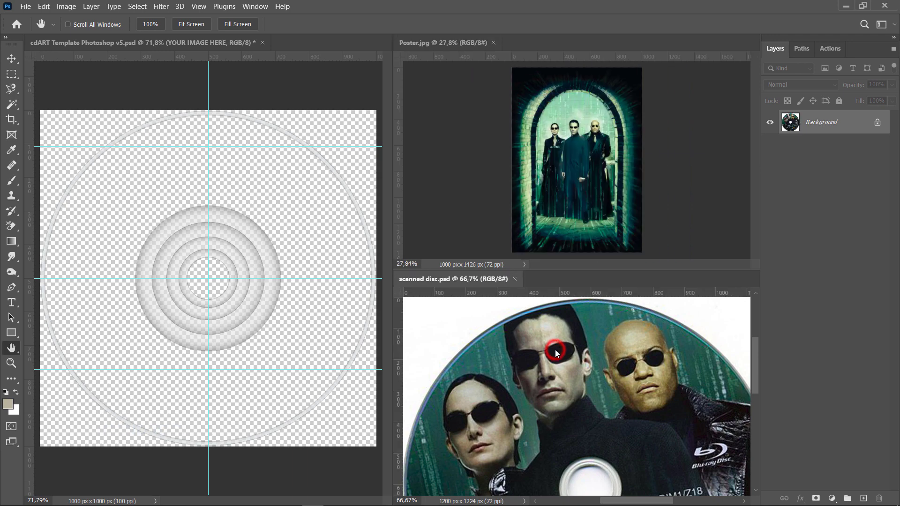
{"action": "right_click", "coordinate": [555, 349]}
{"action": "left_click", "coordinate": [575, 354]}
Step: Copy the poster image into the cdART template's small middle group and shift it upward to frame the characters above the centre hole
{"action": "key", "text": "v"}
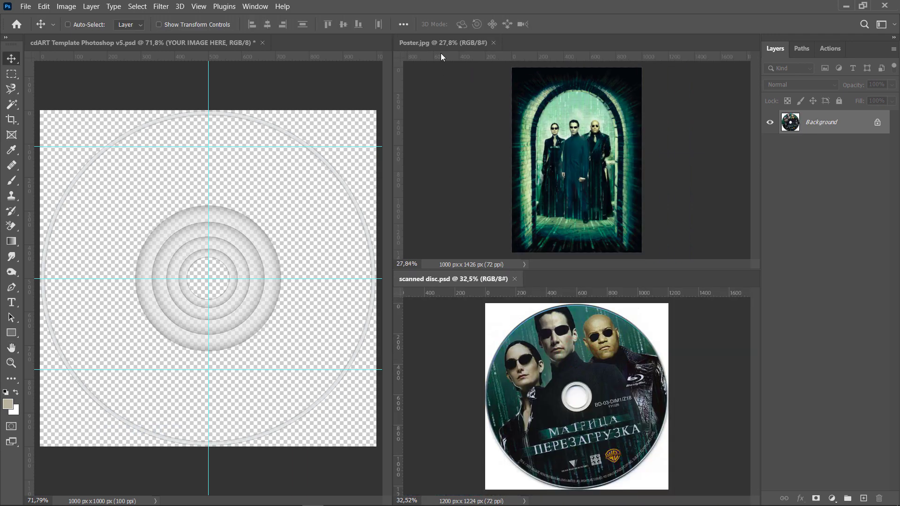
{"action": "left_click", "coordinate": [443, 42]}
{"action": "left_click_drag", "start_coordinate": [575, 158], "coordinate": [207, 276]}
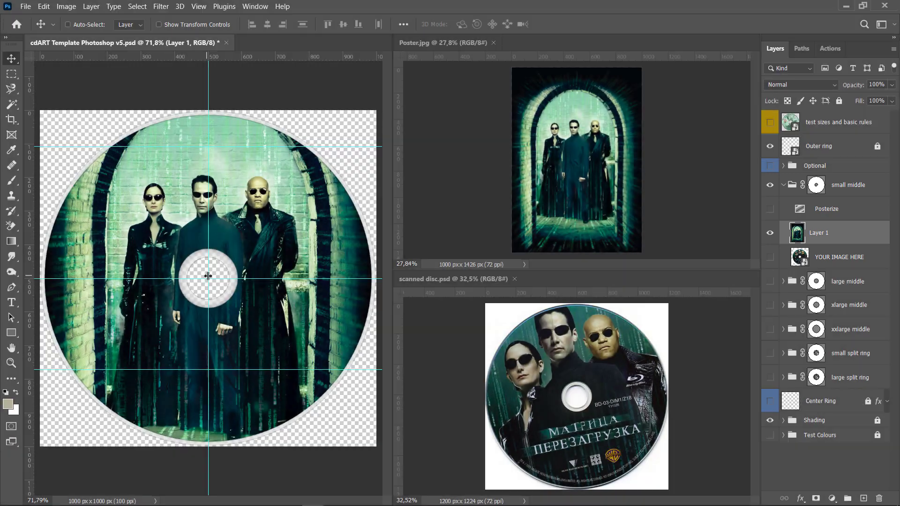
{"action": "left_click_drag", "start_coordinate": [207, 277], "coordinate": [228, 243]}
Step: Try pasting the Matrix Reloaded title over the poster artwork, and undo the paste
{"action": "key", "text": "ctrl+v"}
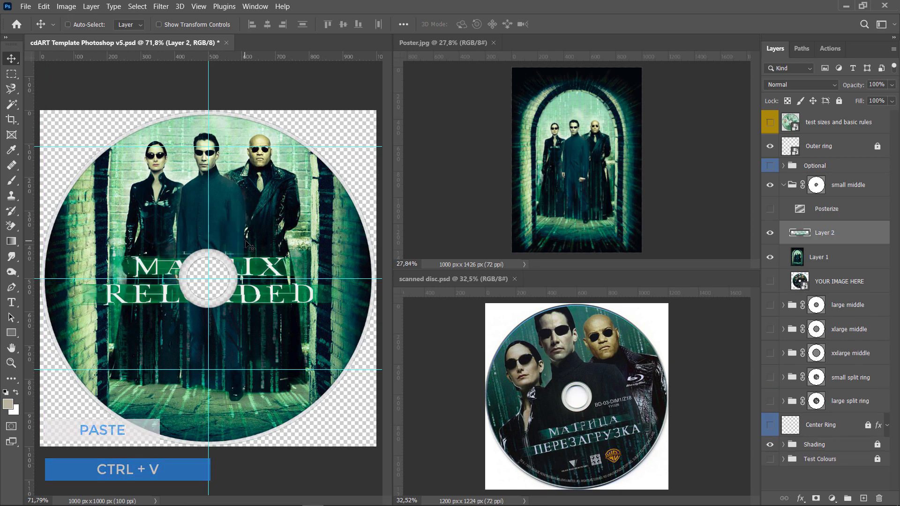
{"action": "key", "text": "ctrl+z"}
{"action": "key", "text": "ctrl+t"}
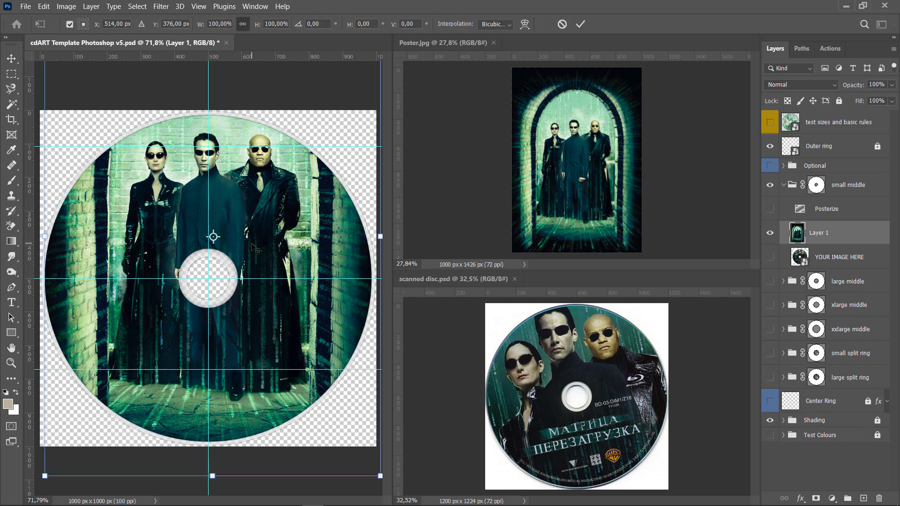
{"action": "left_click_drag", "start_coordinate": [381, 236], "coordinate": [336, 236]}
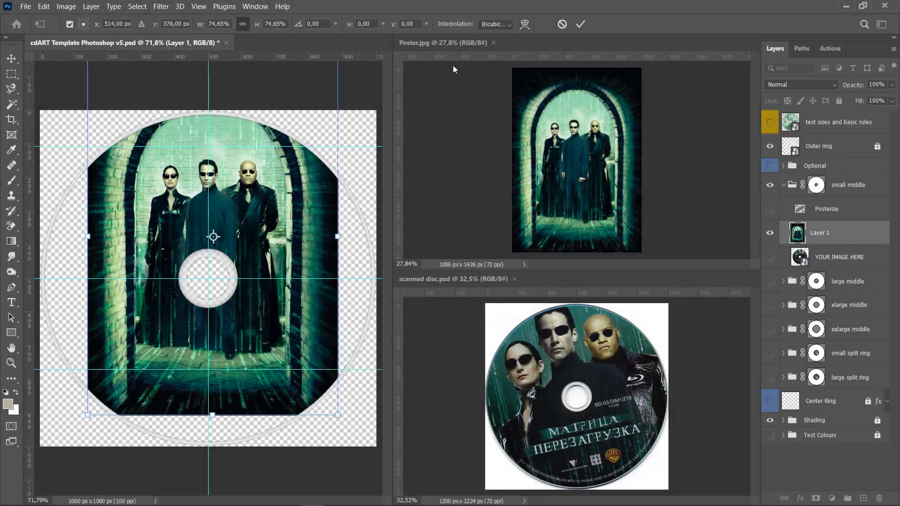
{"action": "left_click", "coordinate": [494, 25]}
{"action": "key", "text": "Escape"}
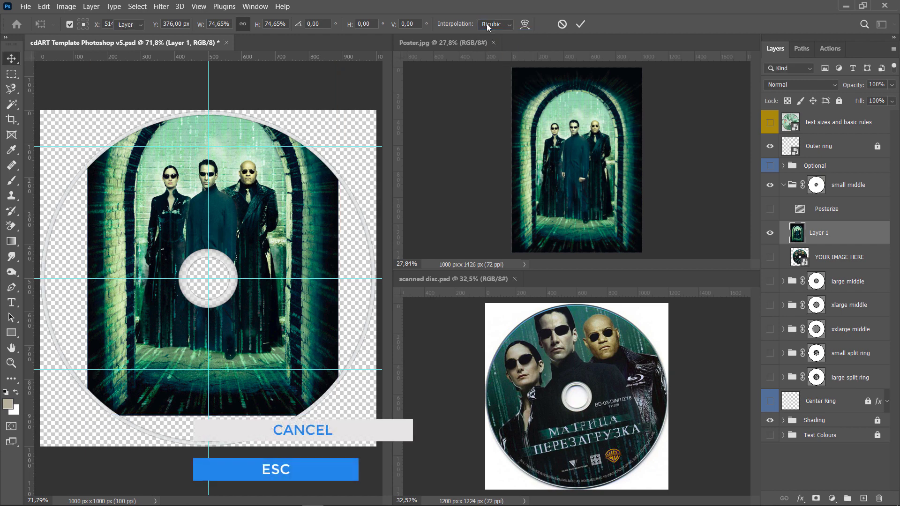
Step: Set the default image interpolation in the general preferences to Bicubic Sharper (best for reduction)
{"action": "key", "text": "alt+e"}
{"action": "key", "text": "n"}
{"action": "key", "text": "Return"}
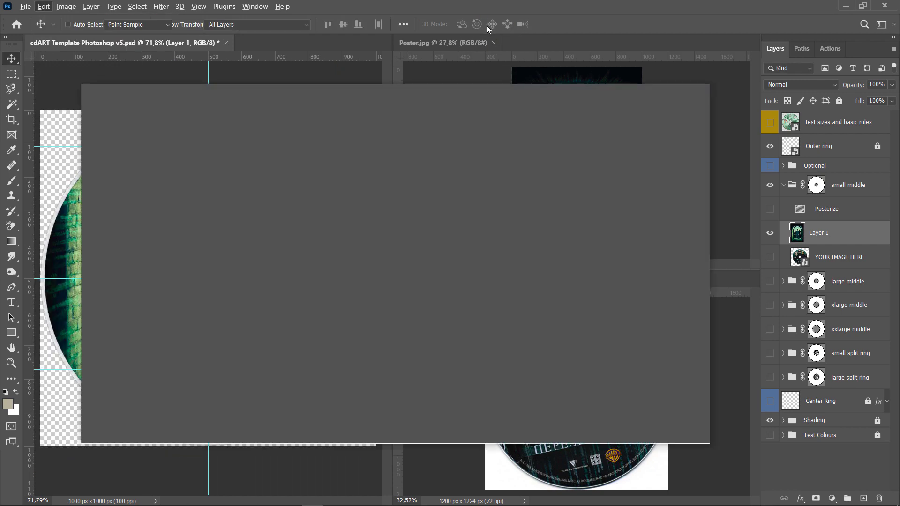
{"action": "left_click", "coordinate": [394, 150]}
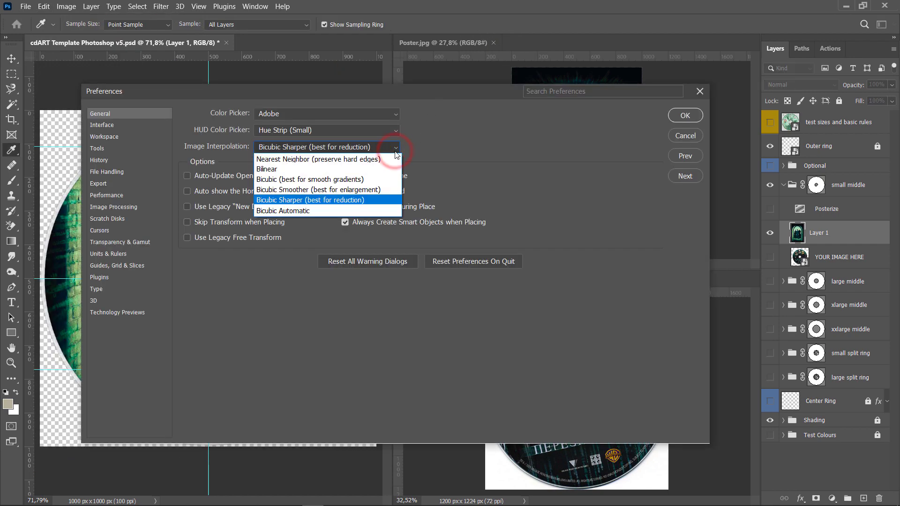
{"action": "left_click", "coordinate": [391, 204]}
{"action": "key", "text": "Return"}
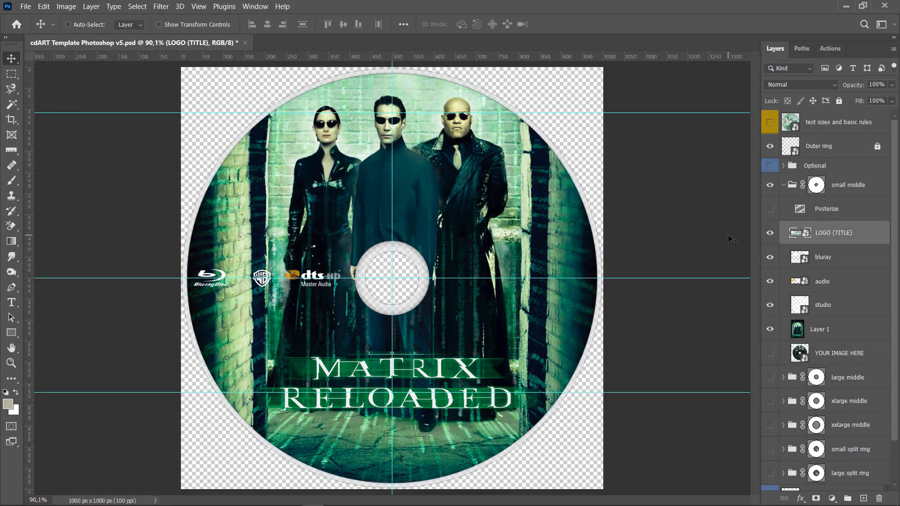
Step: Bring back the tagline, names and © copyright layers above the LOGO (TITLE) layer in the small middle group
{"action": "key", "text": "ctrl+z"}
{"action": "key", "text": "ctrl+z"}
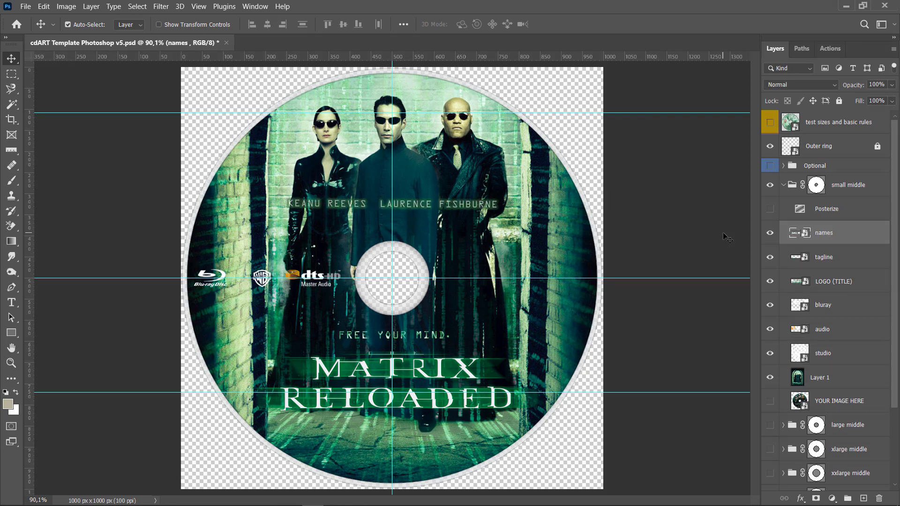
{"action": "key", "text": "ctrl+z"}
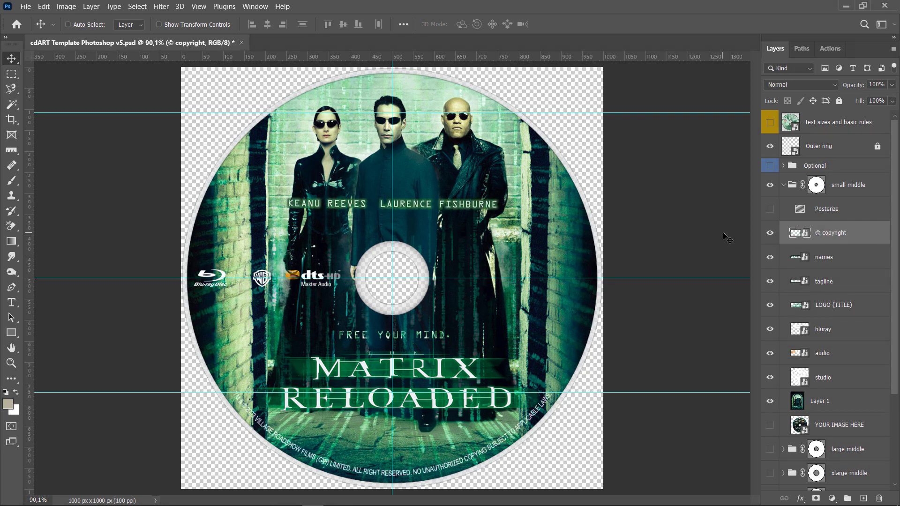
{"action": "key", "text": "ctrl+s"}
Step: Toggle the © copyright layer's visibility to compare the disc with and without it, and collapse the small middle group
{"action": "left_click", "coordinate": [770, 232]}
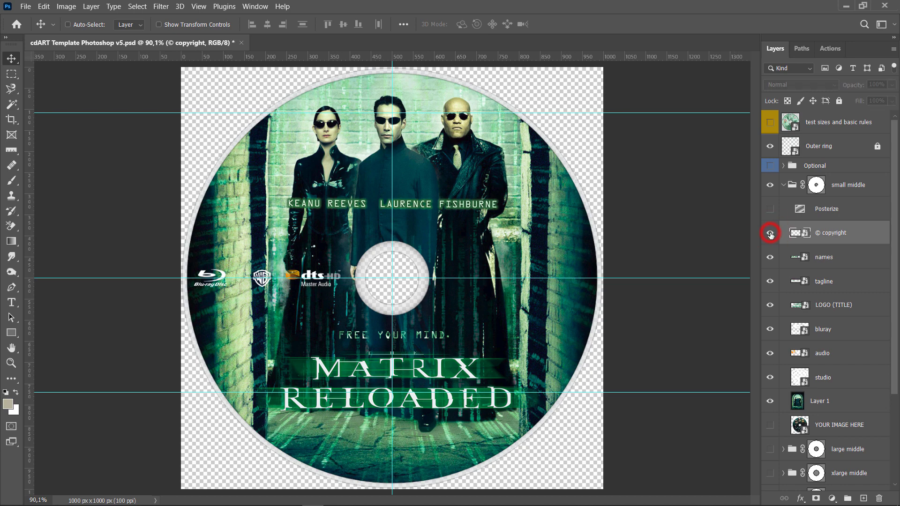
{"action": "left_click", "coordinate": [769, 233]}
{"action": "left_click", "coordinate": [769, 233]}
{"action": "left_click", "coordinate": [769, 233]}
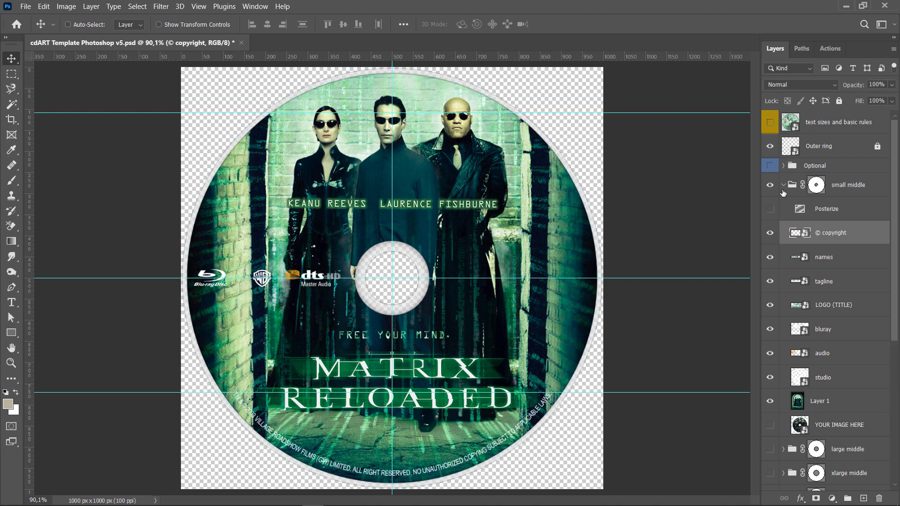
{"action": "left_click", "coordinate": [784, 186]}
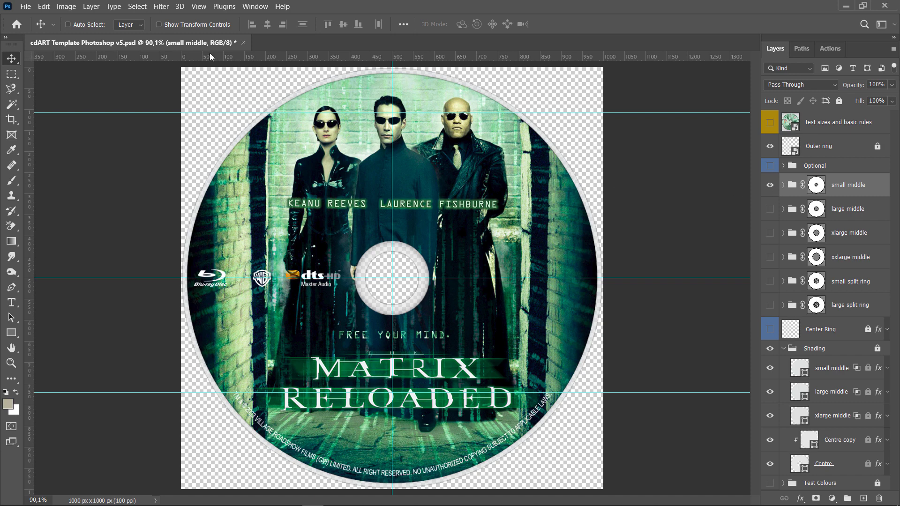
Step: Change the quick export format to PNG with transparency in the export preferences
{"action": "left_click", "coordinate": [25, 6]}
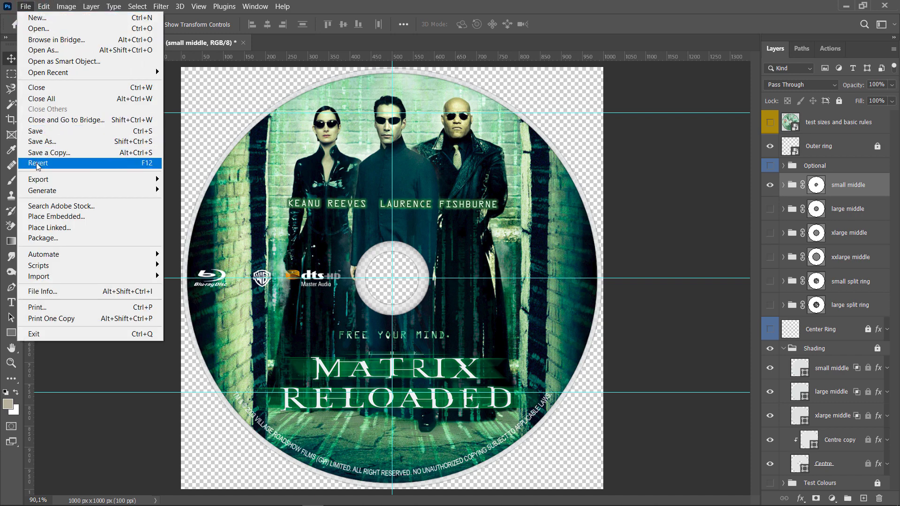
{"action": "mouse_move", "coordinate": [37, 181]}
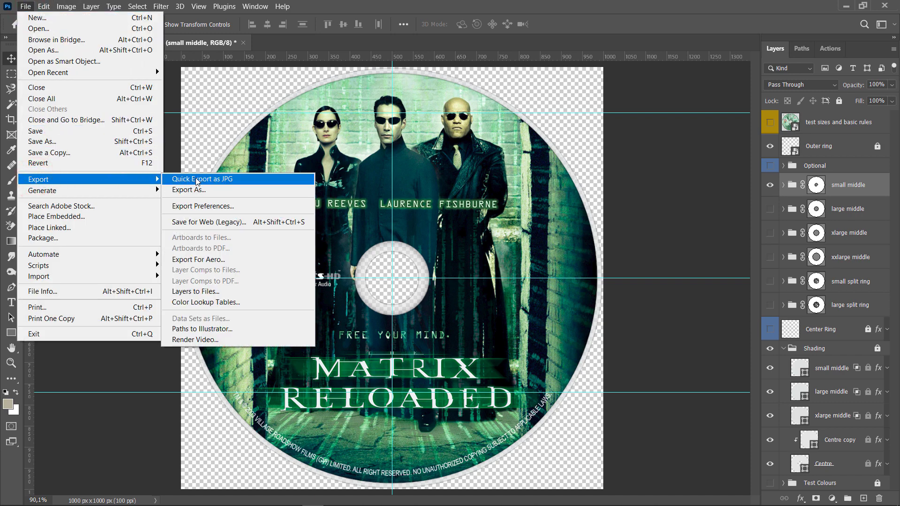
{"action": "mouse_move", "coordinate": [44, 6]}
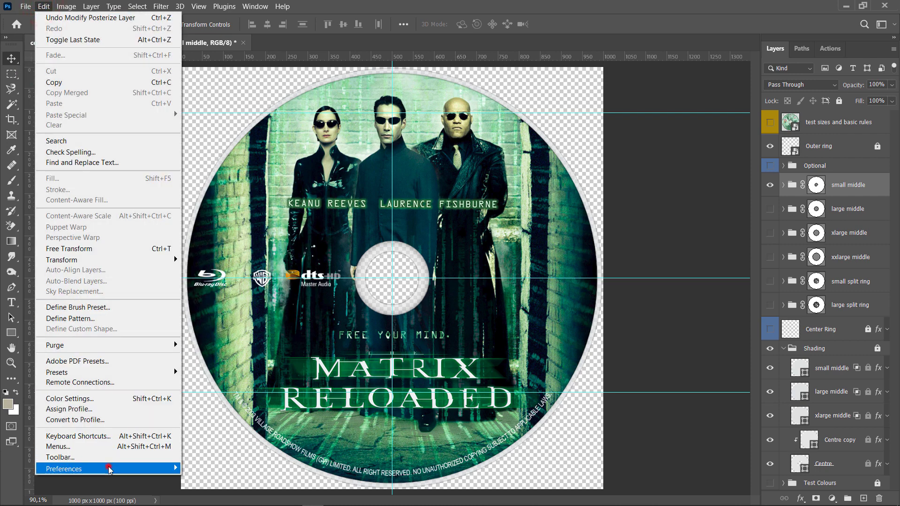
{"action": "mouse_move", "coordinate": [101, 469]}
{"action": "left_click", "coordinate": [239, 323]}
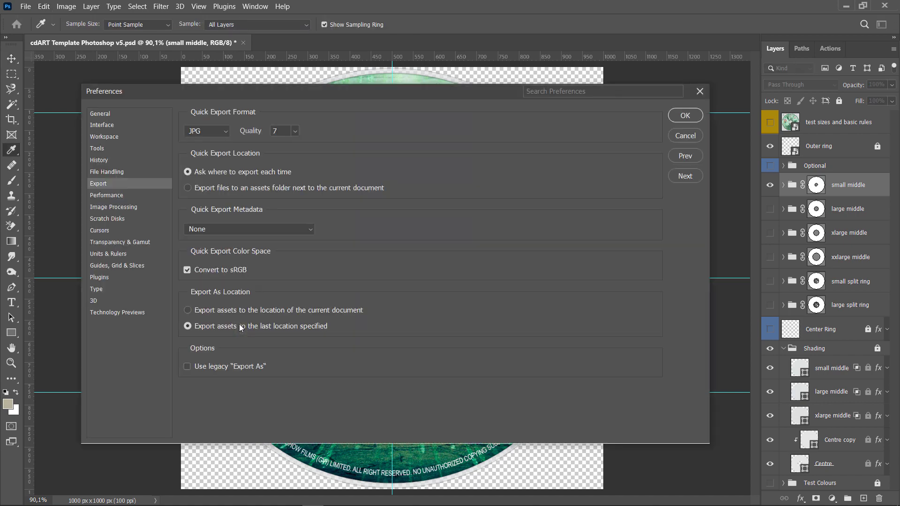
{"action": "left_click", "coordinate": [209, 131]}
{"action": "left_click", "coordinate": [212, 144]}
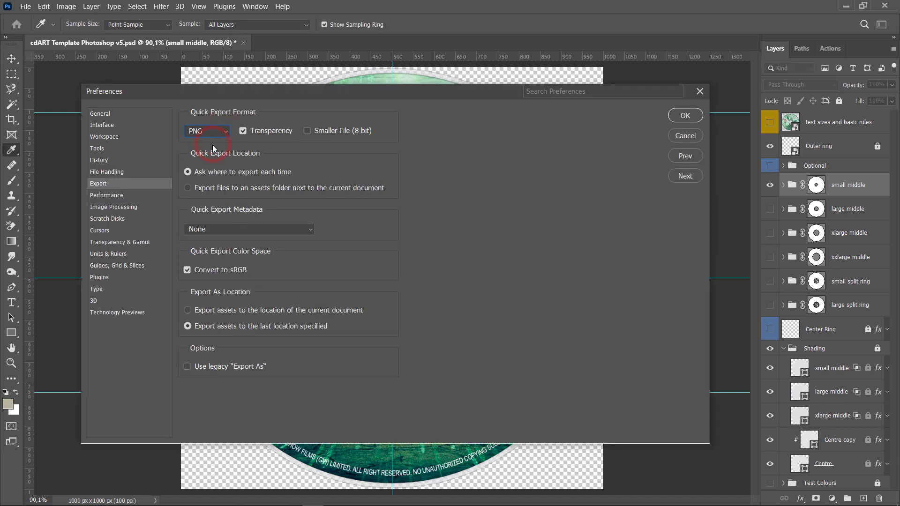
{"action": "left_click", "coordinate": [243, 131]}
{"action": "left_click", "coordinate": [684, 116]}
{"action": "key", "text": "v"}
Step: Start a quick PNG export to check the size of the existing cdART Template Photoshop v5 file, and cancel without saving
{"action": "left_click", "coordinate": [25, 6]}
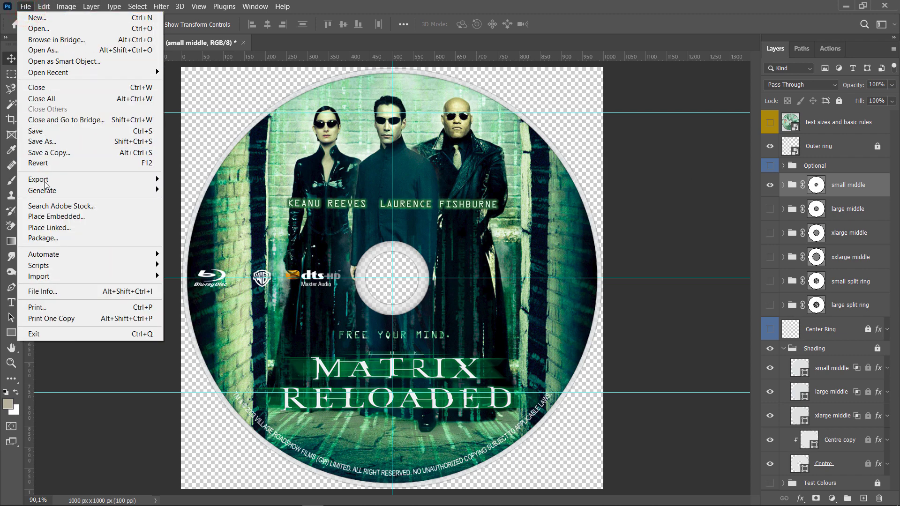
{"action": "left_click", "coordinate": [195, 180]}
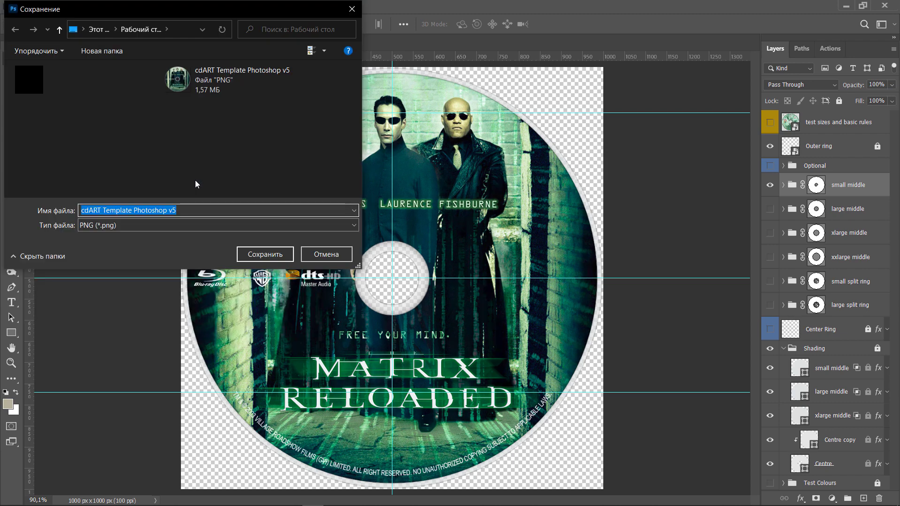
{"action": "left_click", "coordinate": [320, 252]}
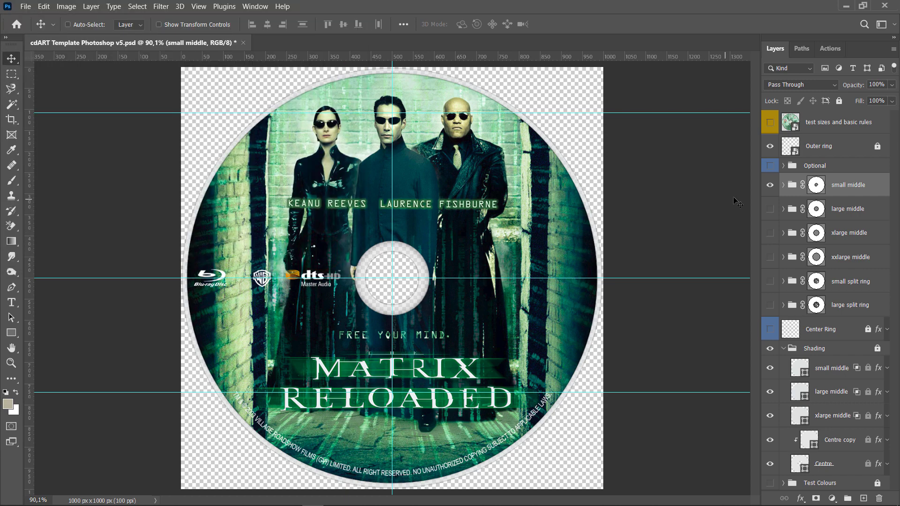
Step: Make the Posterize adjustment layer in the small middle group visible and open its properties
{"action": "left_click", "coordinate": [783, 184]}
{"action": "left_click", "coordinate": [771, 209]}
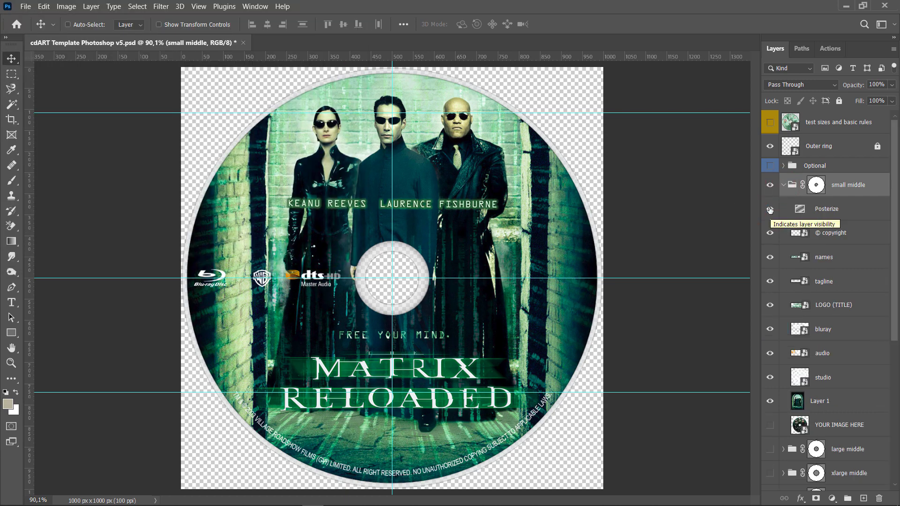
{"action": "double_click", "coordinate": [799, 209]}
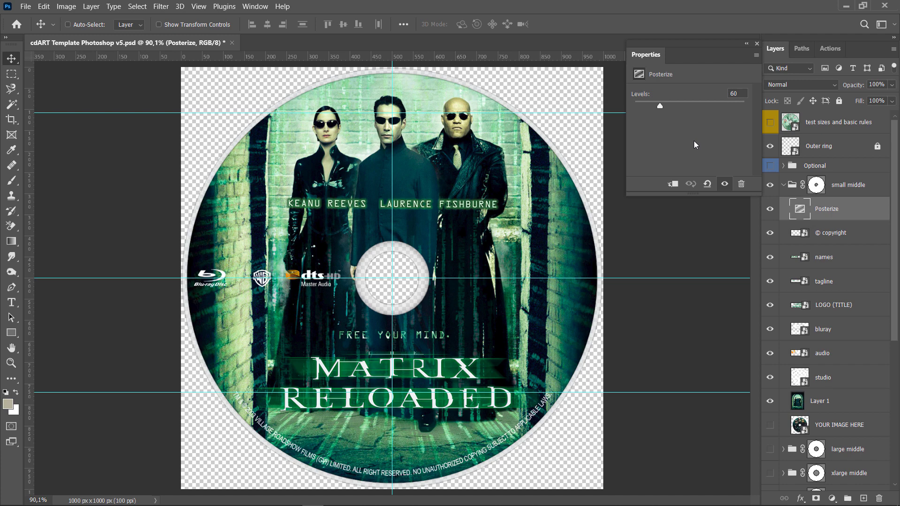
Step: Quick-export the disc artwork with the Posterize adjustment as a PNG file named cdART Template Photoshop v5
{"action": "left_click", "coordinate": [26, 6]}
{"action": "mouse_move", "coordinate": [147, 180]}
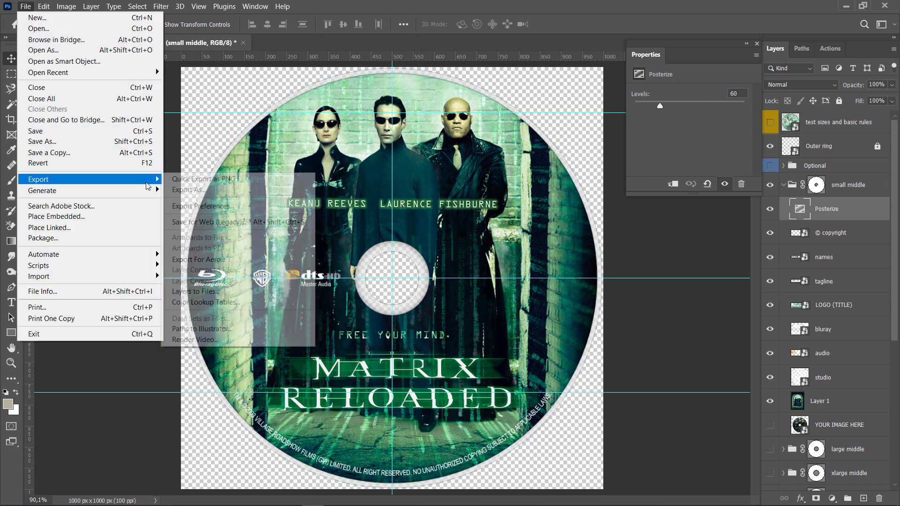
{"action": "left_click", "coordinate": [214, 181]}
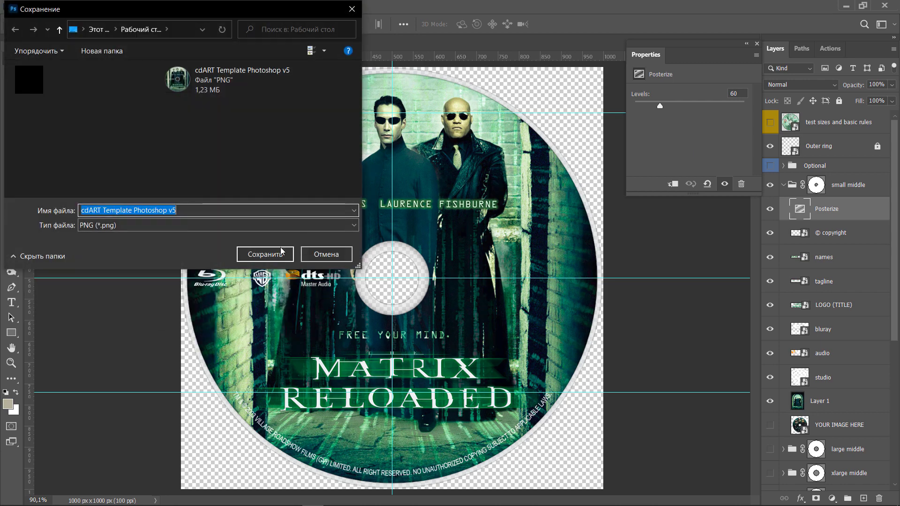
{"action": "left_click", "coordinate": [264, 254]}
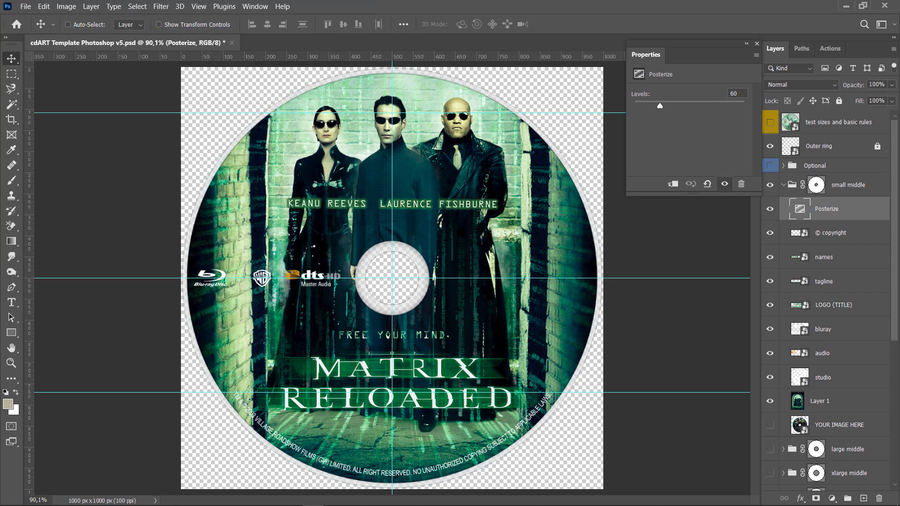